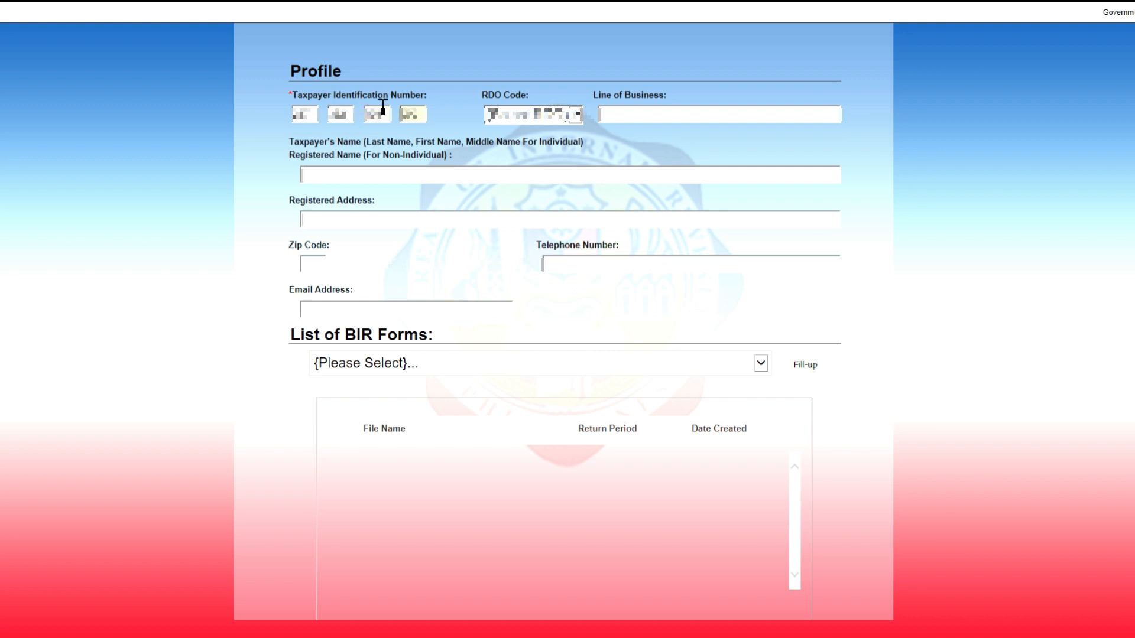
# - Load the taxpayer's saved profile and open BIR Form 1701Qv2018, the Quarterly Income Tax Return, for fill-up
pyautogui.click(273, 194)
pyautogui.click(385, 179)
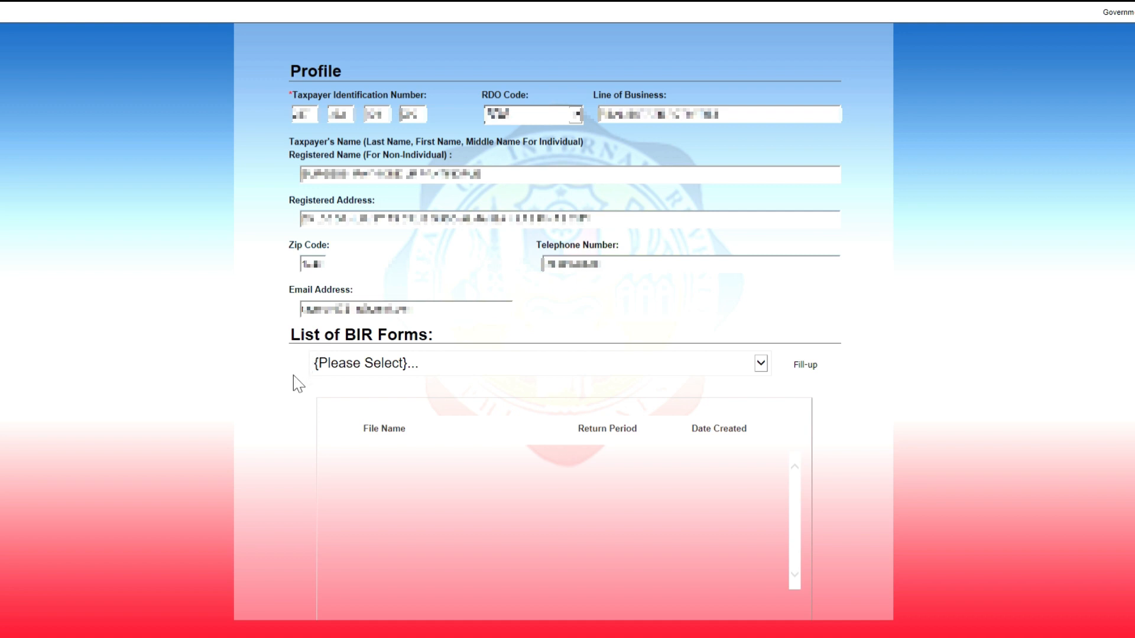
pyautogui.click(700, 372)
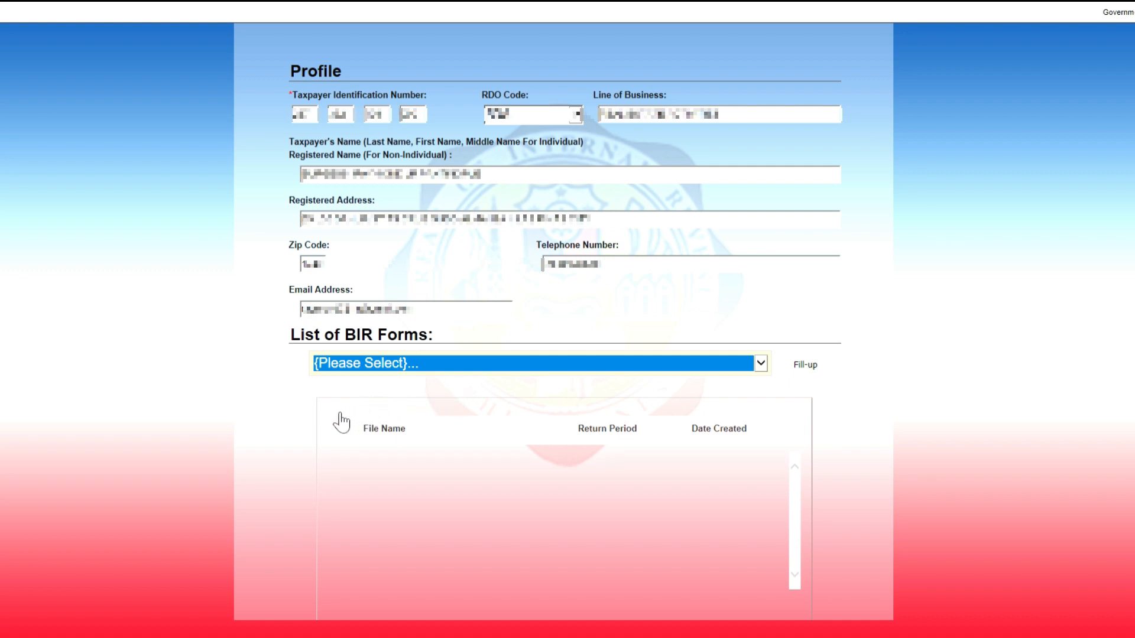
pyautogui.press('Down')
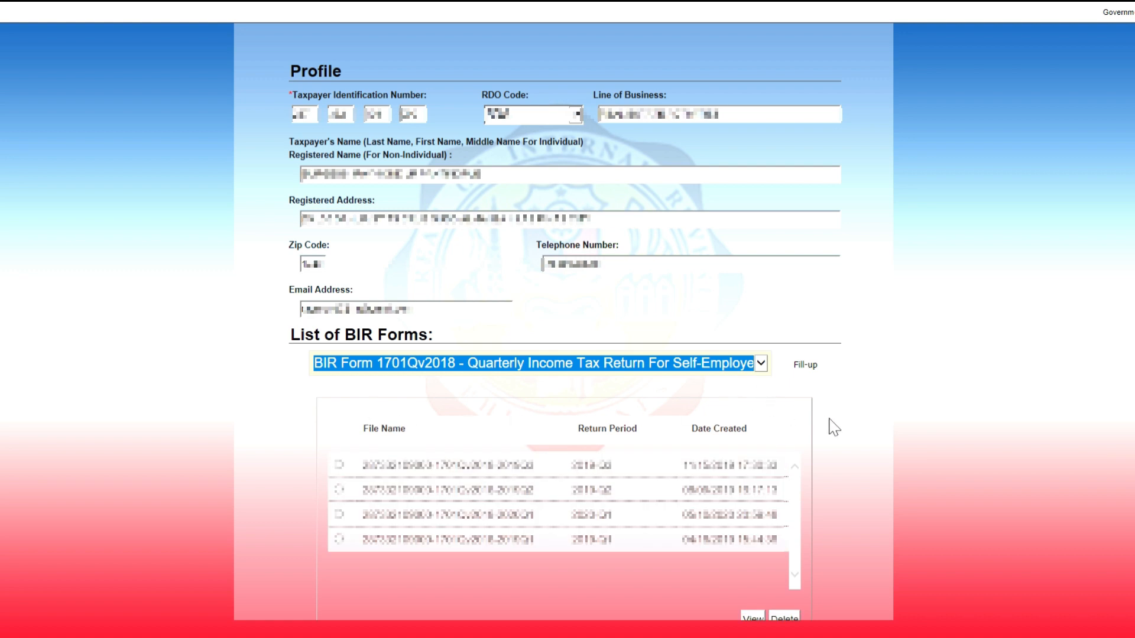
pyautogui.click(804, 367)
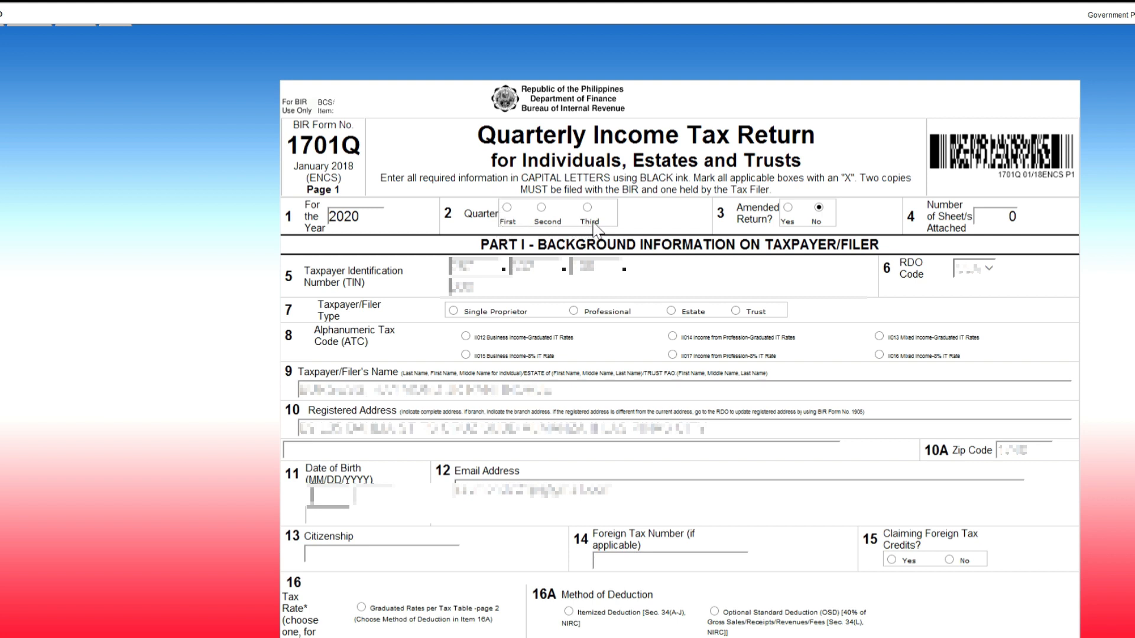
# - Mark the First quarter, Professional as the taxpayer type, and II013 Mixed Income-Graduated IT Rates as the tax code
pyautogui.click(508, 207)
pyautogui.moveTo(976, 411); pyautogui.dragTo(593, 239)
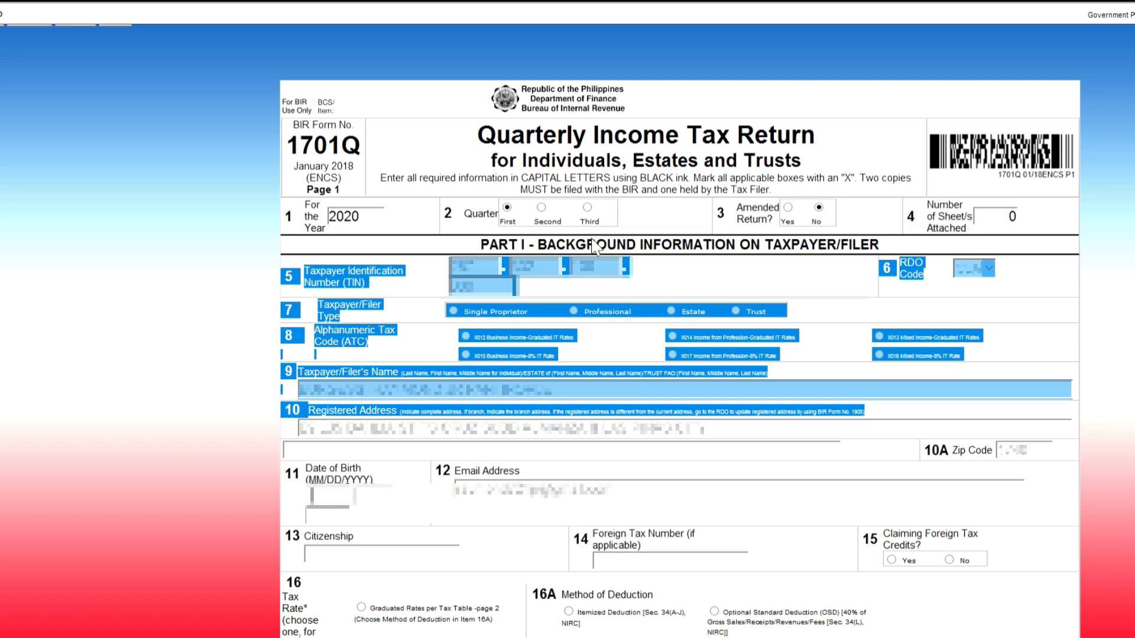
pyautogui.click(735, 276)
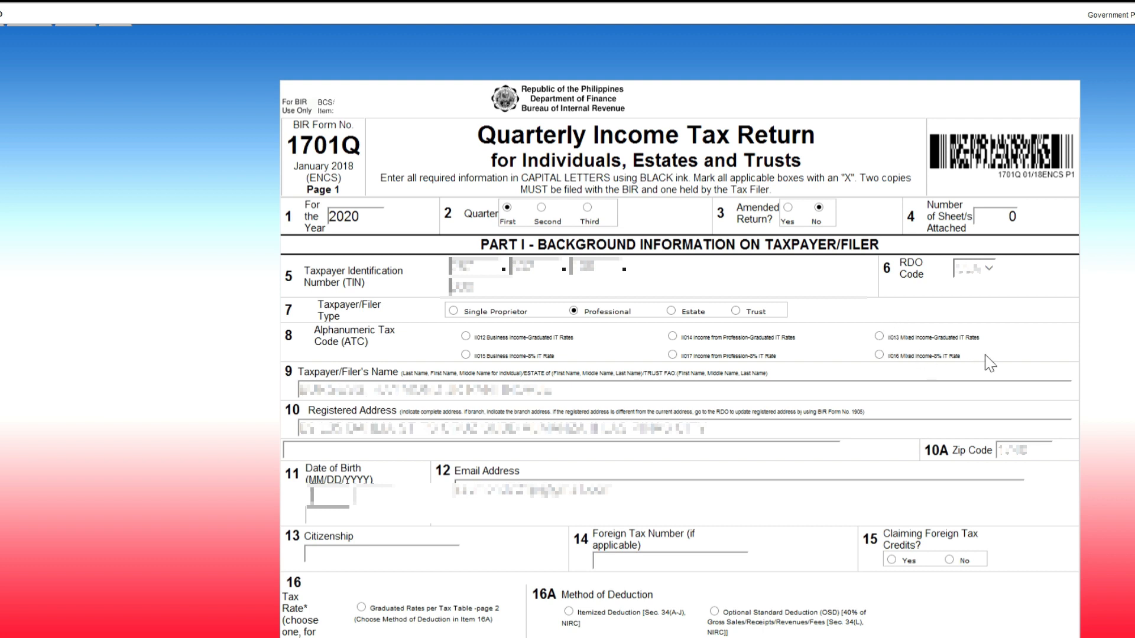
pyautogui.click(880, 336)
# - Fill in the taxpayer's date of birth in item 11 and enter FILIPINO as the citizenship in item 13
pyautogui.scroll(-3, 603, 361)
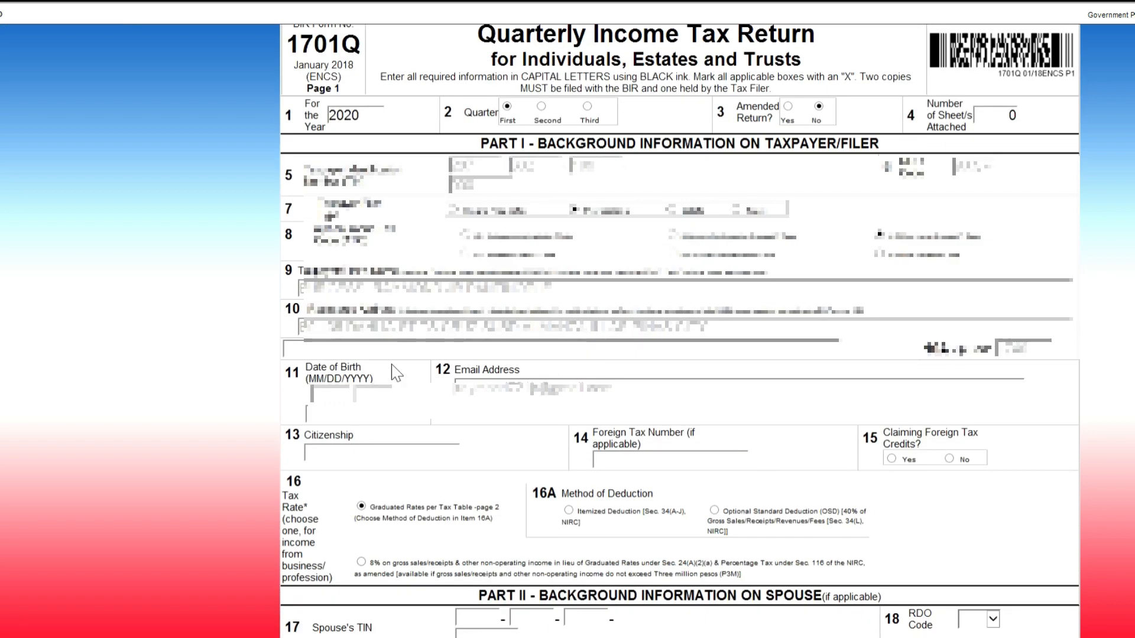
pyautogui.click(337, 400)
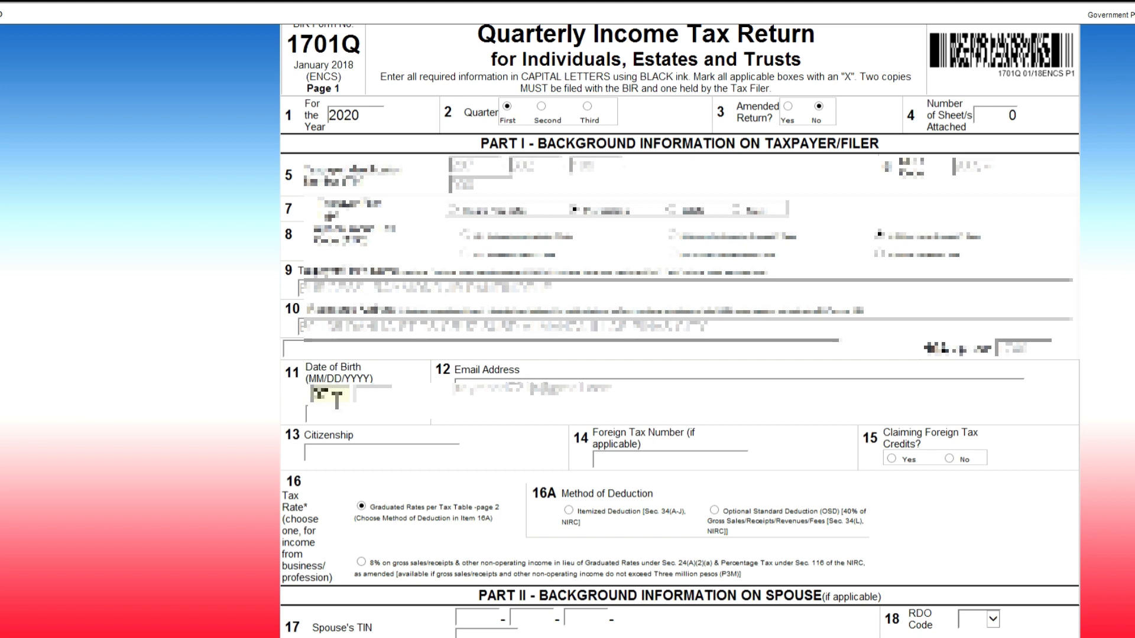
pyautogui.write('21')
pyautogui.click(328, 414)
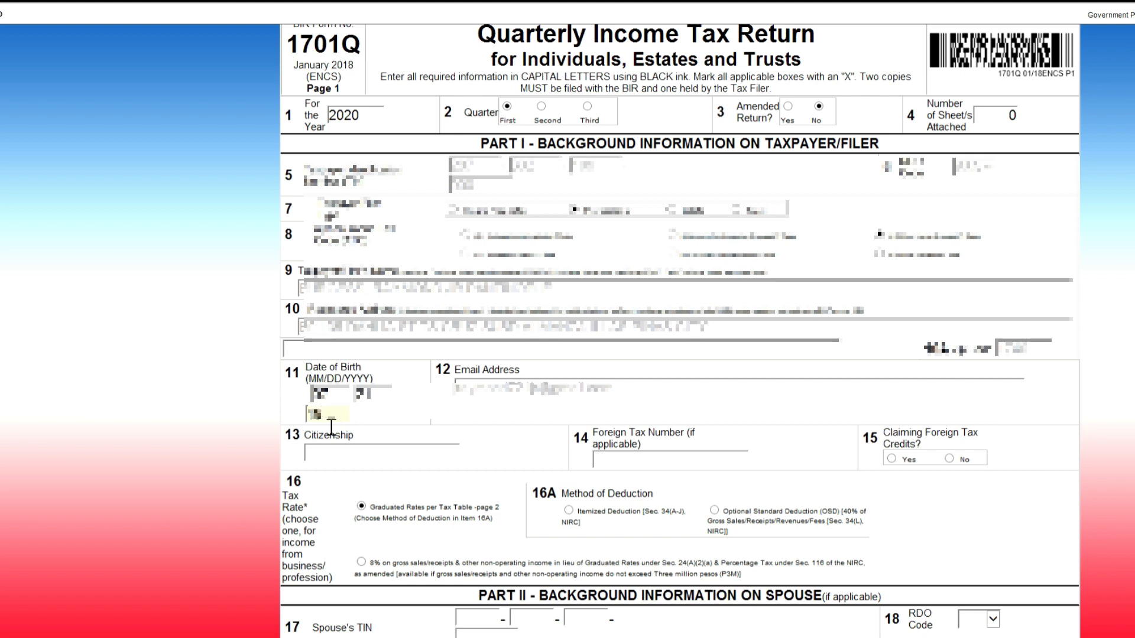
pyautogui.click(368, 457)
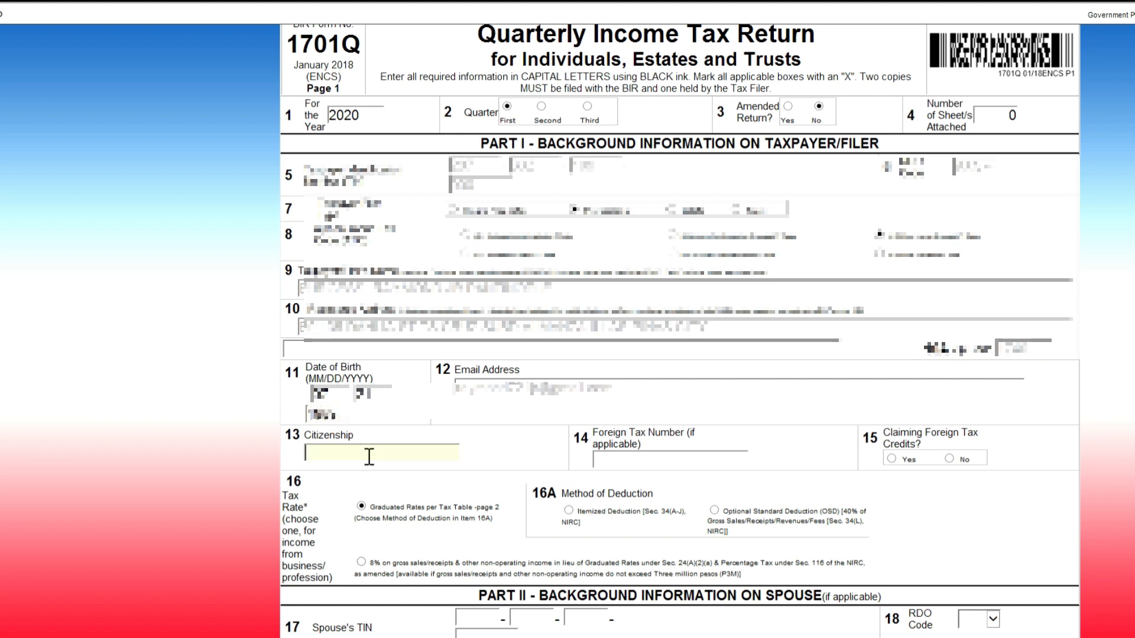
pyautogui.write('FILIPINO')
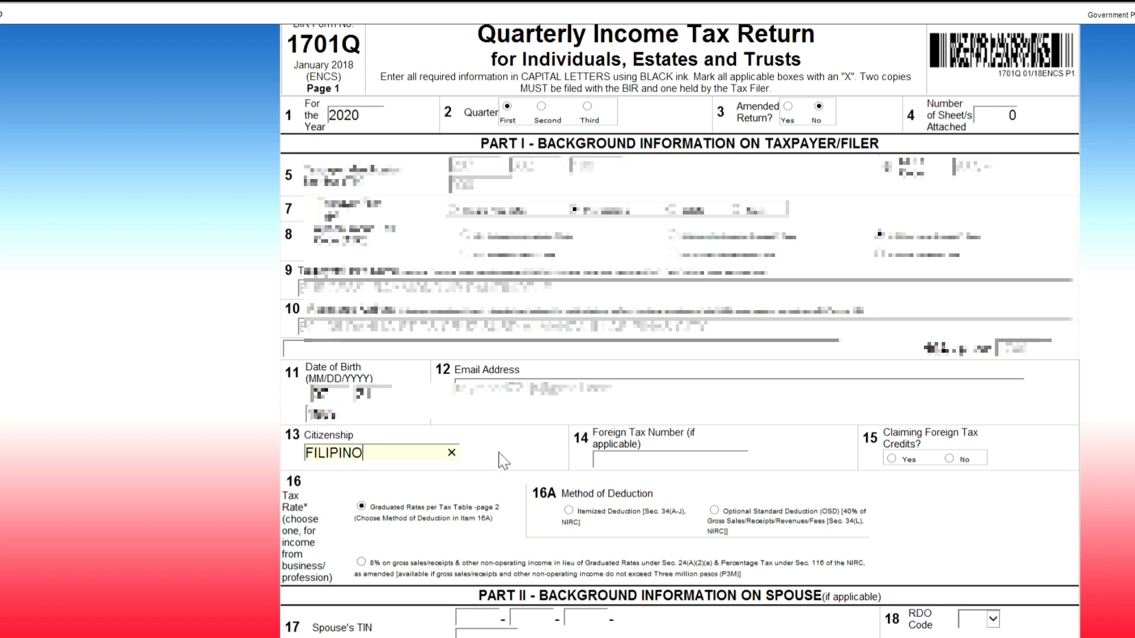
# - Mark No for claiming foreign tax credits and choose Optional Standard Deduction (OSD) as the method of deduction in item 16A
pyautogui.scroll(-3, 511, 408)
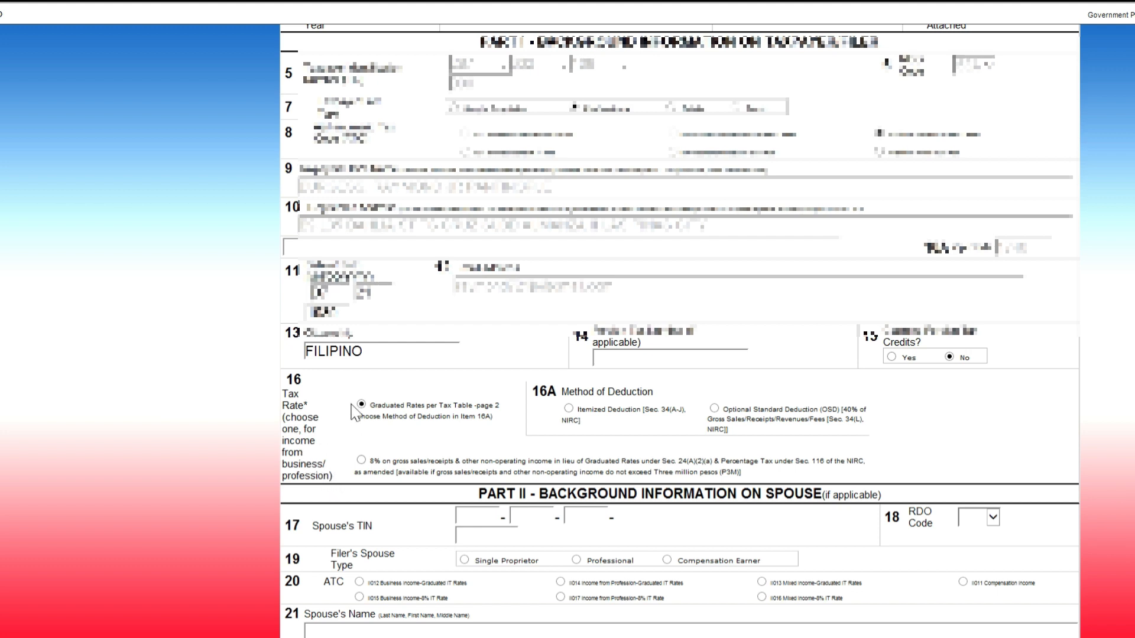
pyautogui.moveTo(351, 405); pyautogui.dragTo(631, 489)
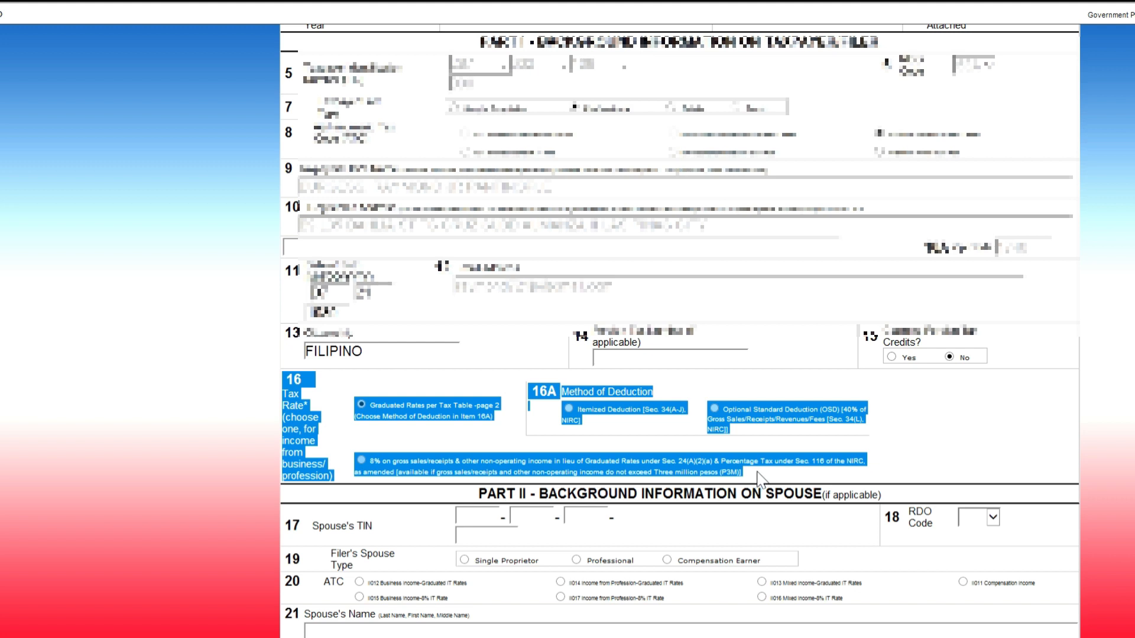
pyautogui.click(909, 436)
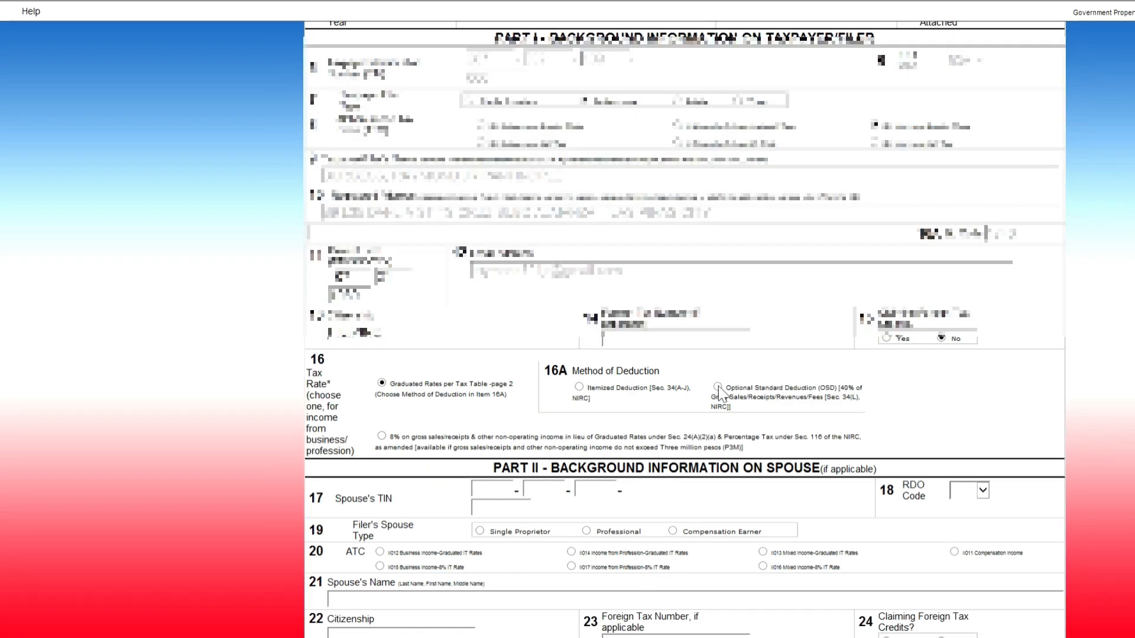
pyautogui.click(708, 407)
# - Review the spouse information, total tax payable and payment details sections on page 1
pyautogui.scroll(-3, 555, 422)
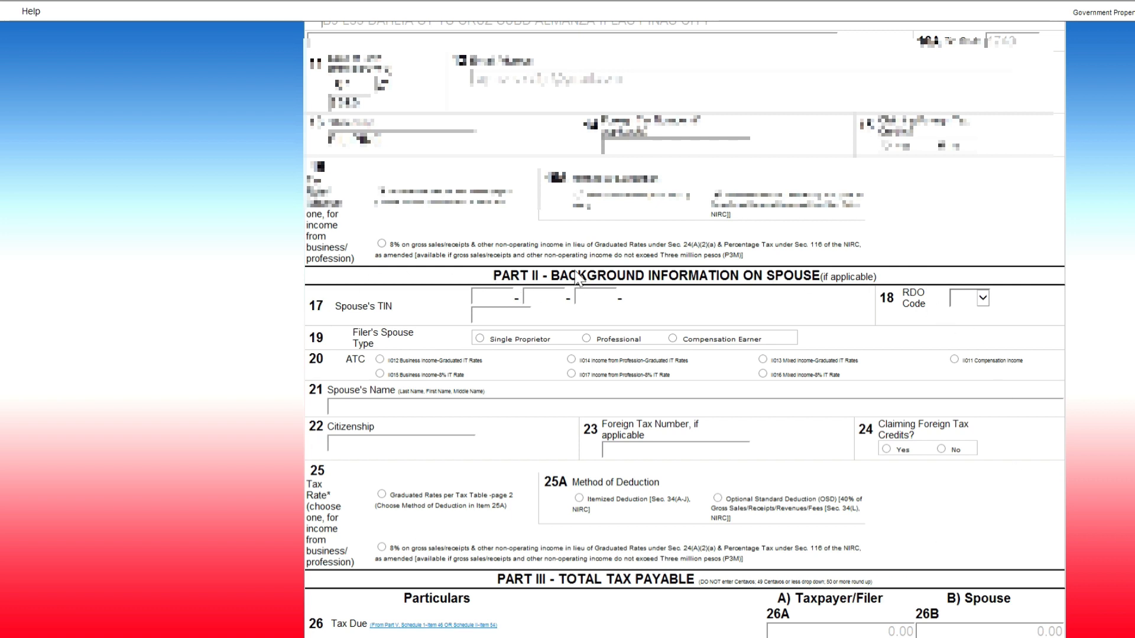
pyautogui.moveTo(576, 278); pyautogui.dragTo(879, 531)
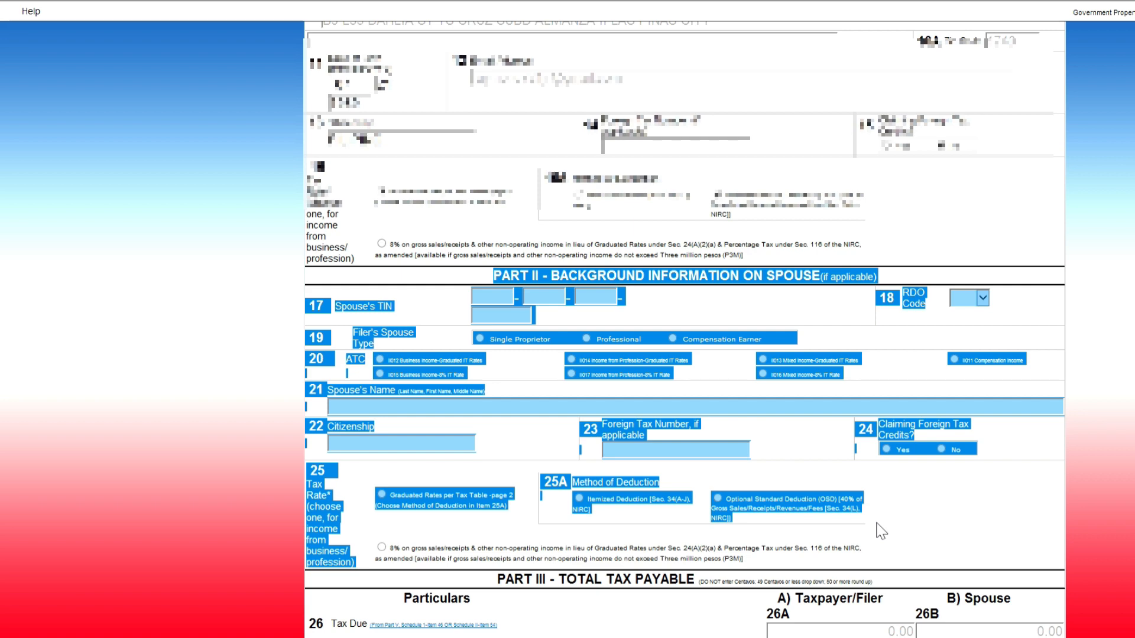
pyautogui.click(1095, 379)
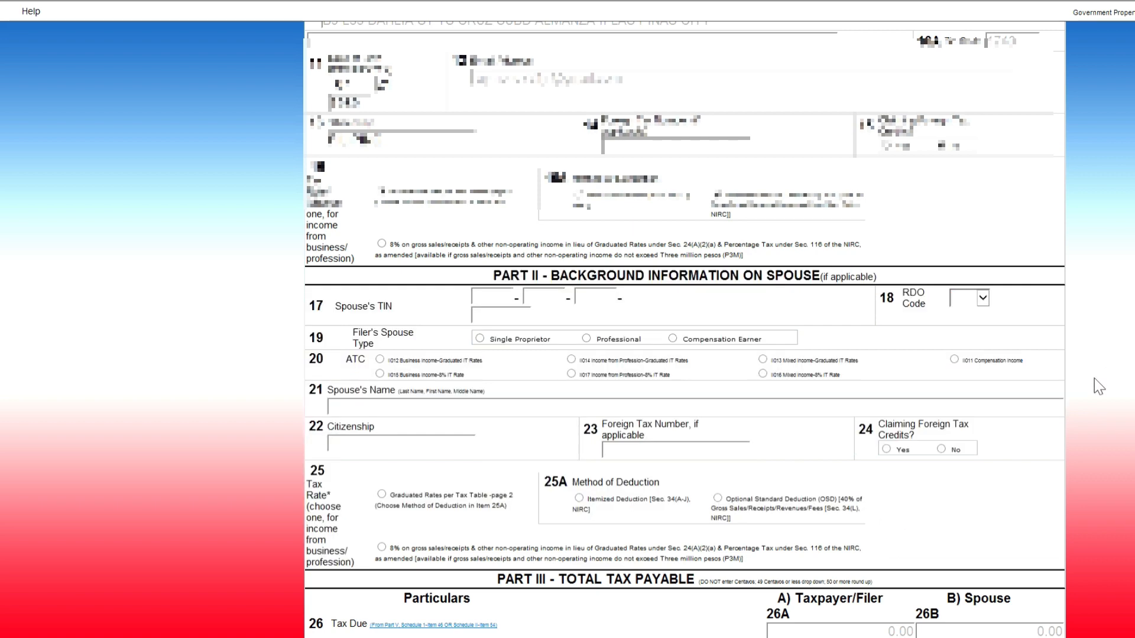
pyautogui.scroll(-5, 857, 503)
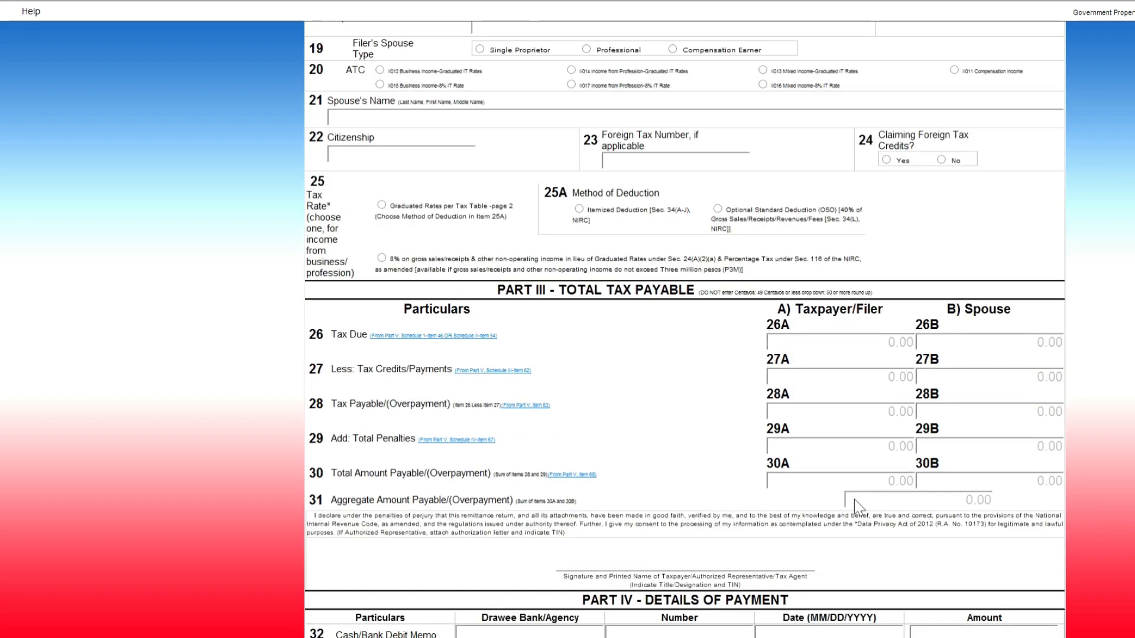
pyautogui.scroll(-3, 854, 499)
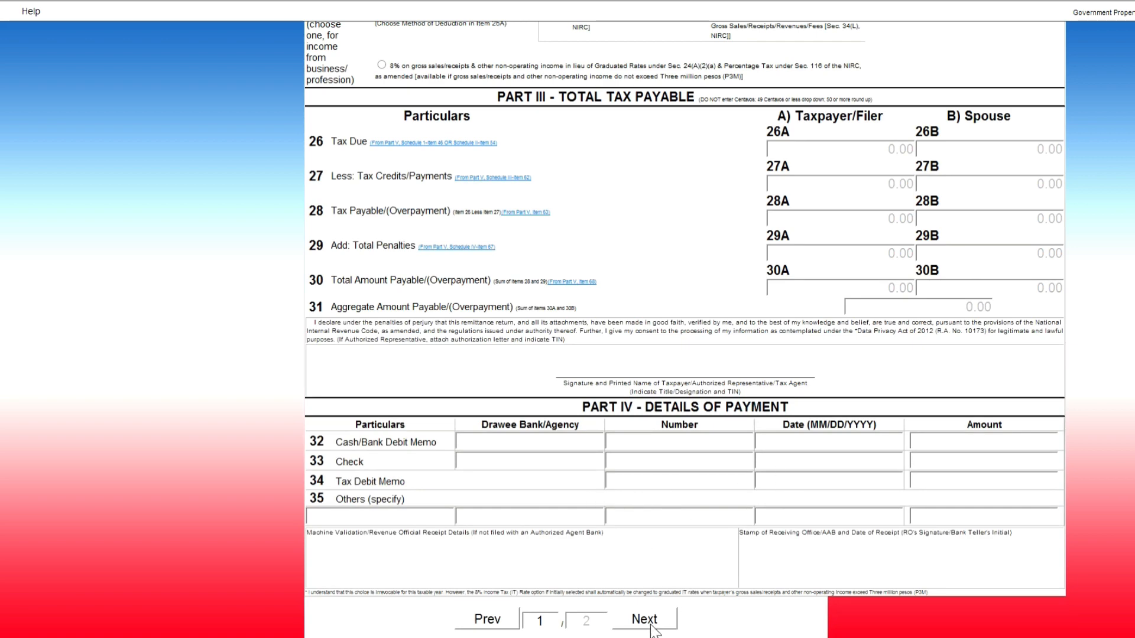
pyautogui.scroll(-1, 704, 582)
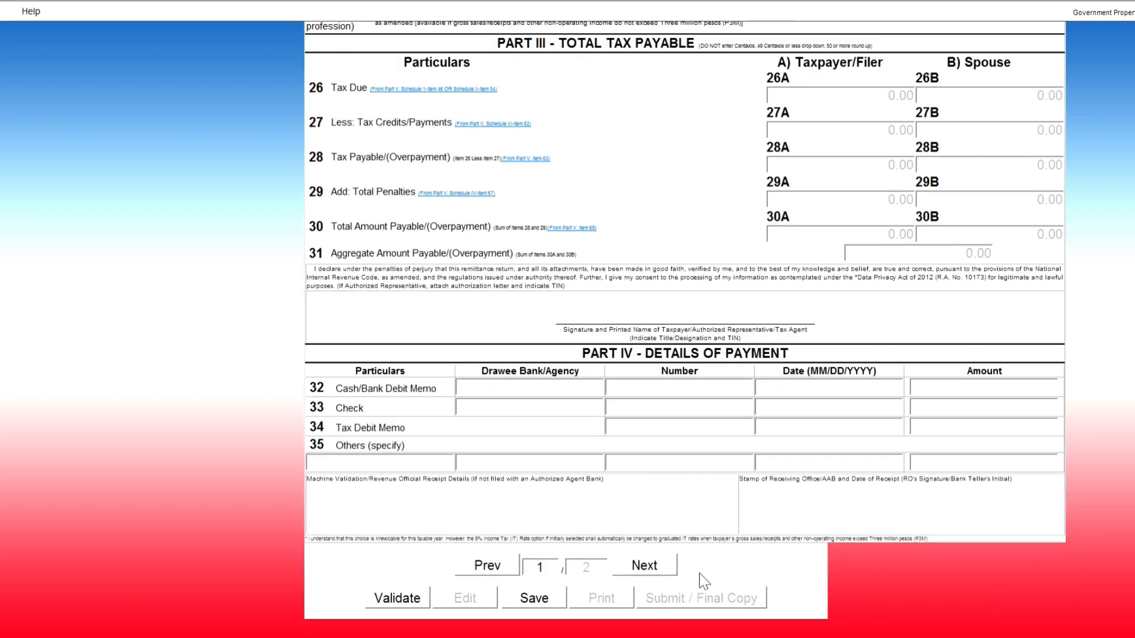
# - Go to page 2 of the return and enter 50,000 as the taxpayer's Sales/Revenues/Receipts/Fees in item 36A
pyautogui.click(659, 567)
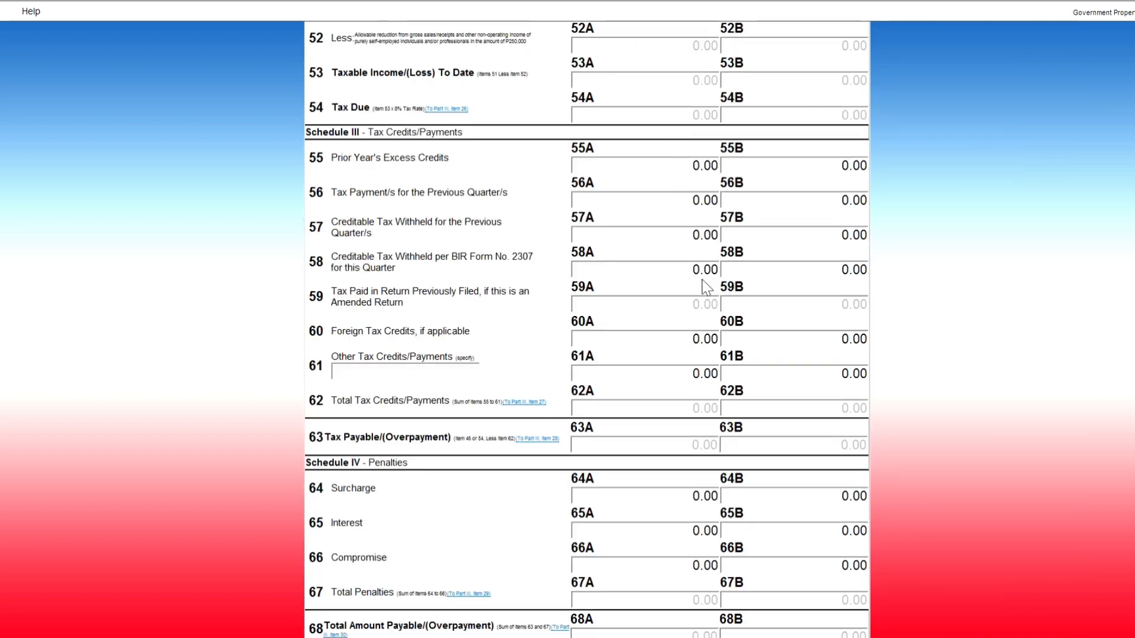
pyautogui.scroll(10, 703, 288)
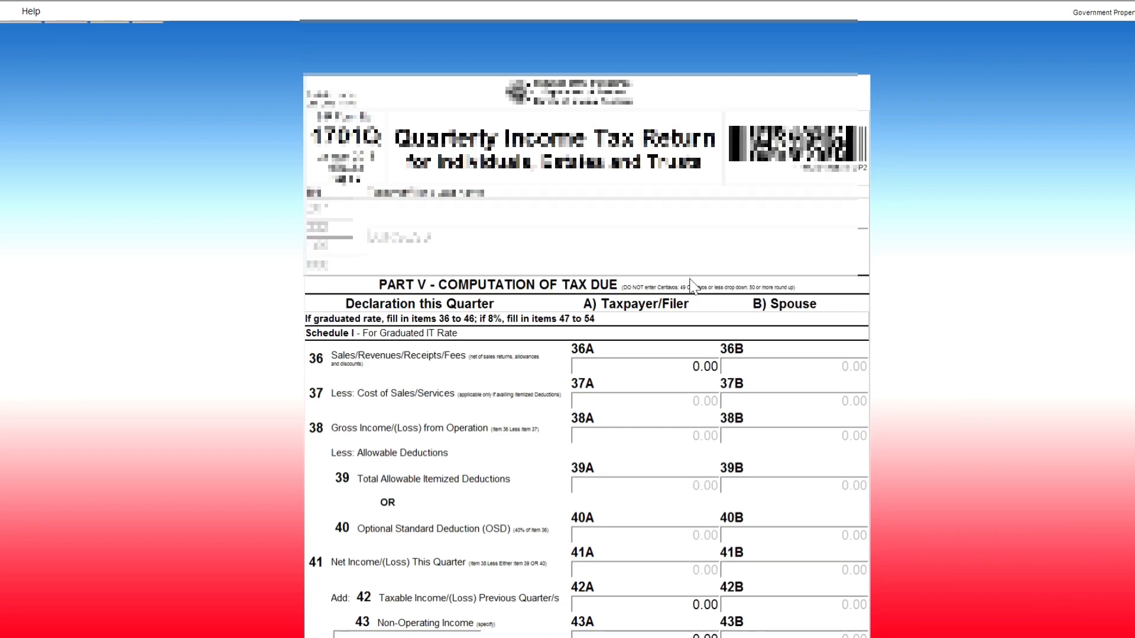
pyautogui.click(619, 372)
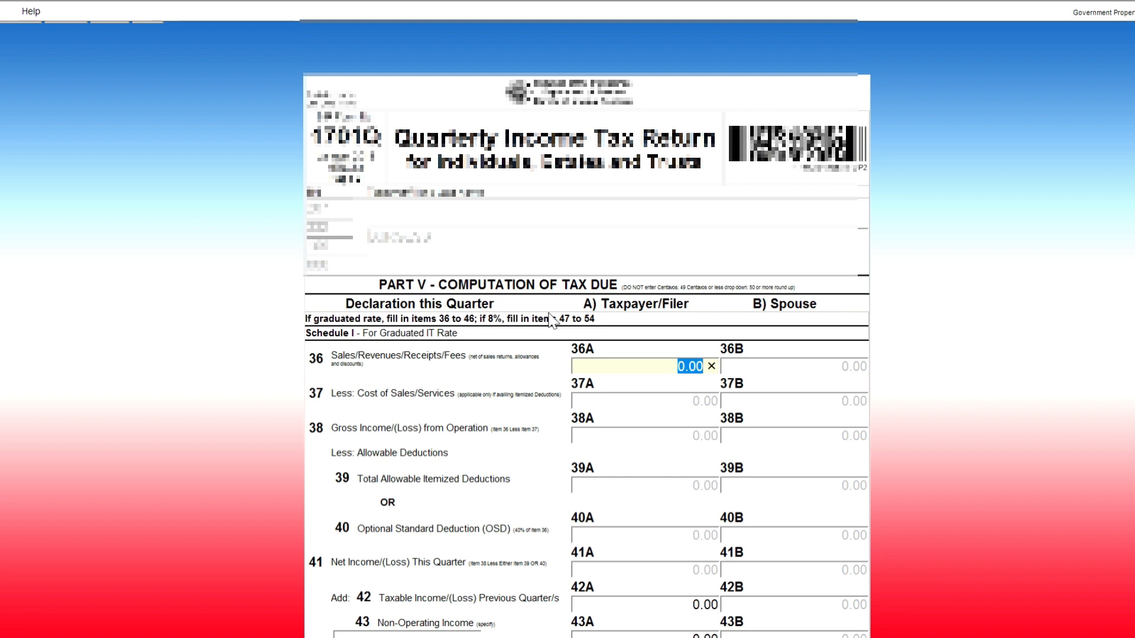
pyautogui.write('50000')
pyautogui.click(513, 366)
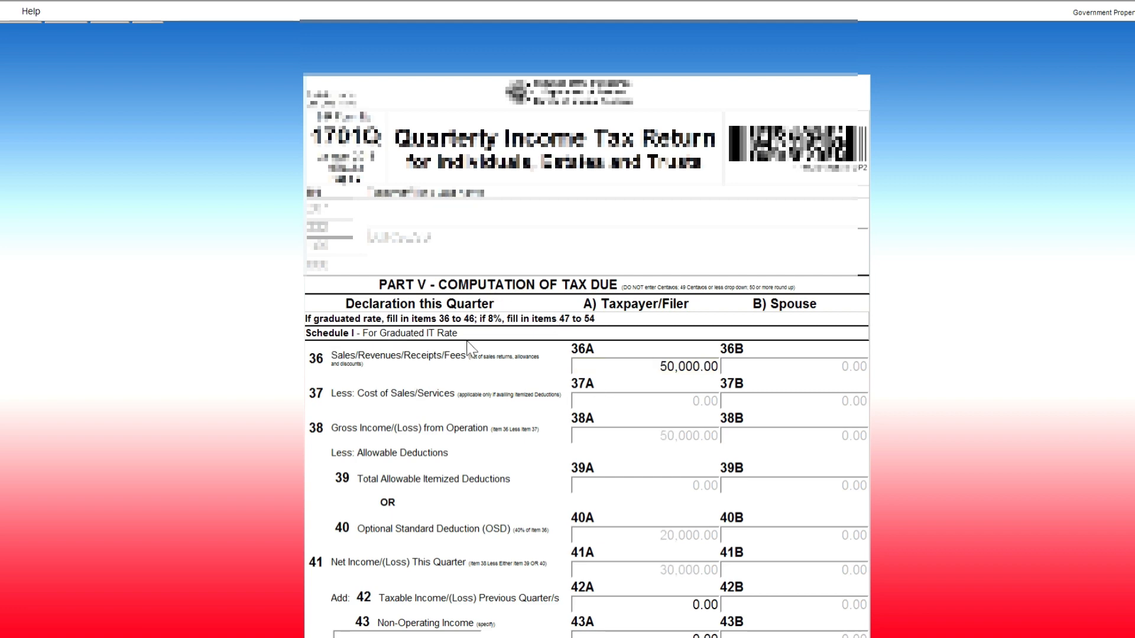
# - Examine the Schedule I graduated rate and Schedule II 8% rate items in the Part V tax due computation
pyautogui.scroll(-6, 470, 348)
pyautogui.scroll(5, 478, 372)
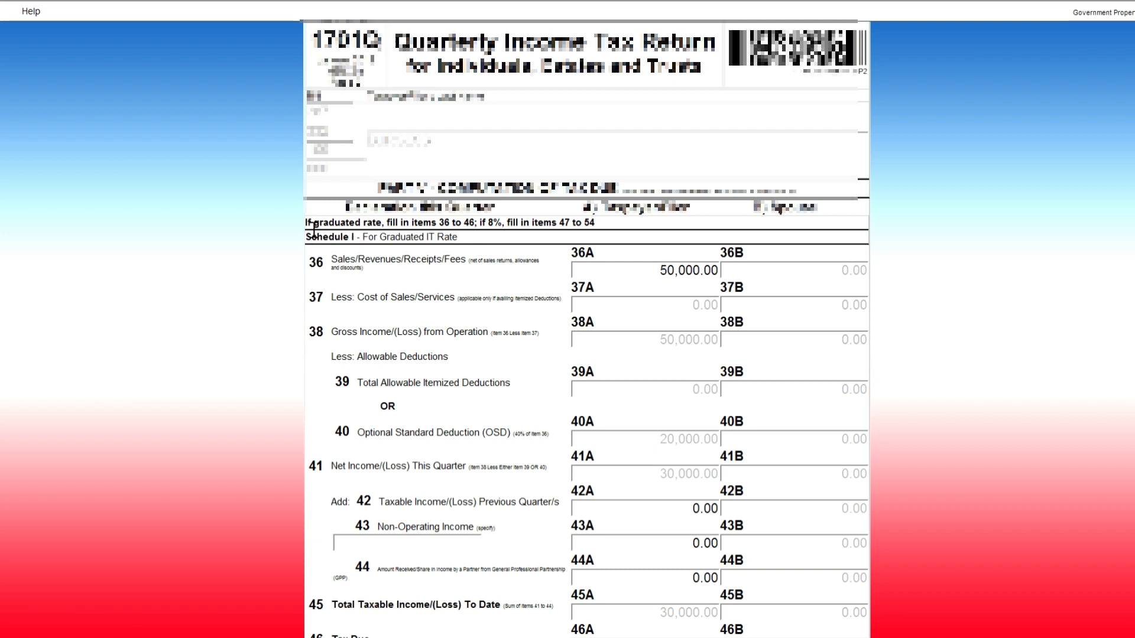
pyautogui.moveTo(315, 230); pyautogui.dragTo(360, 235)
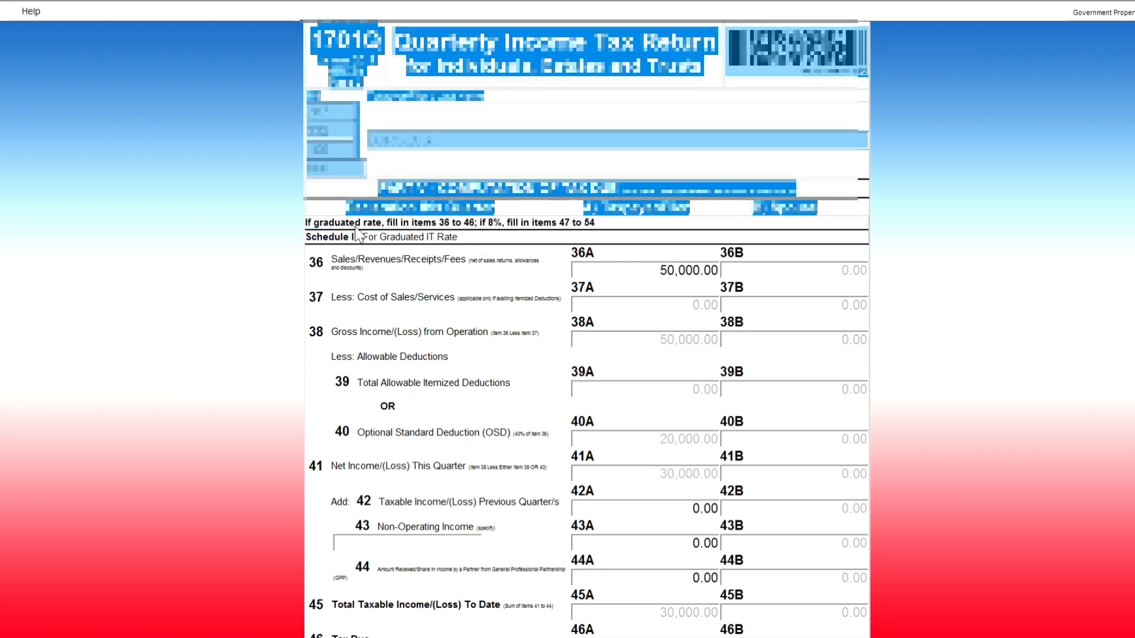
pyautogui.click(331, 237)
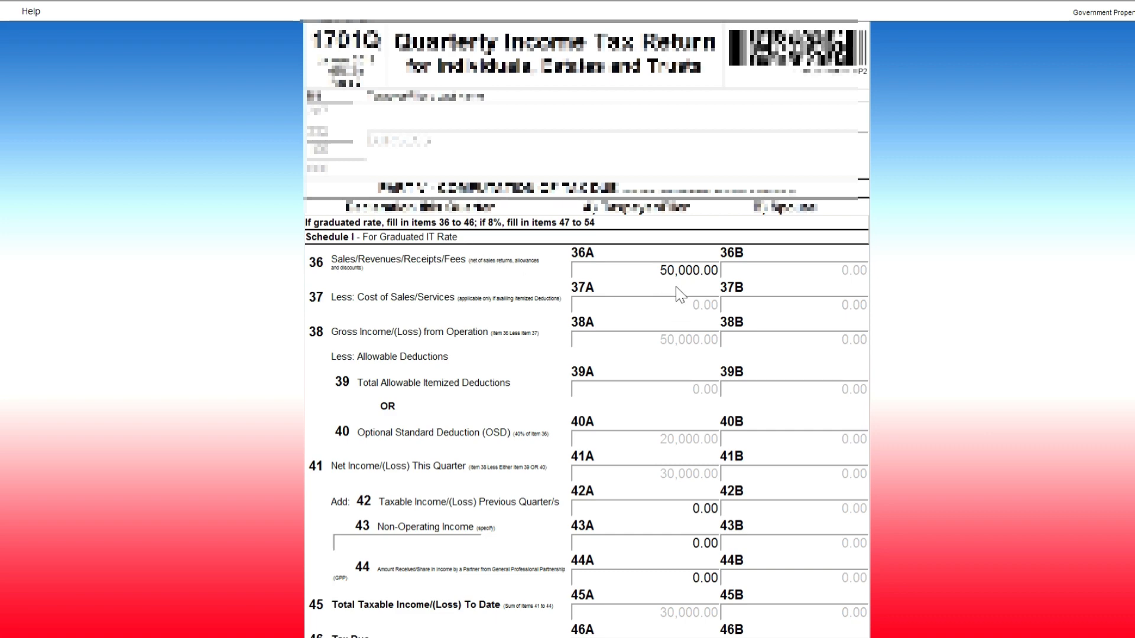
pyautogui.scroll(-5, 667, 304)
pyautogui.moveTo(308, 380); pyautogui.dragTo(361, 376)
pyautogui.click(362, 377)
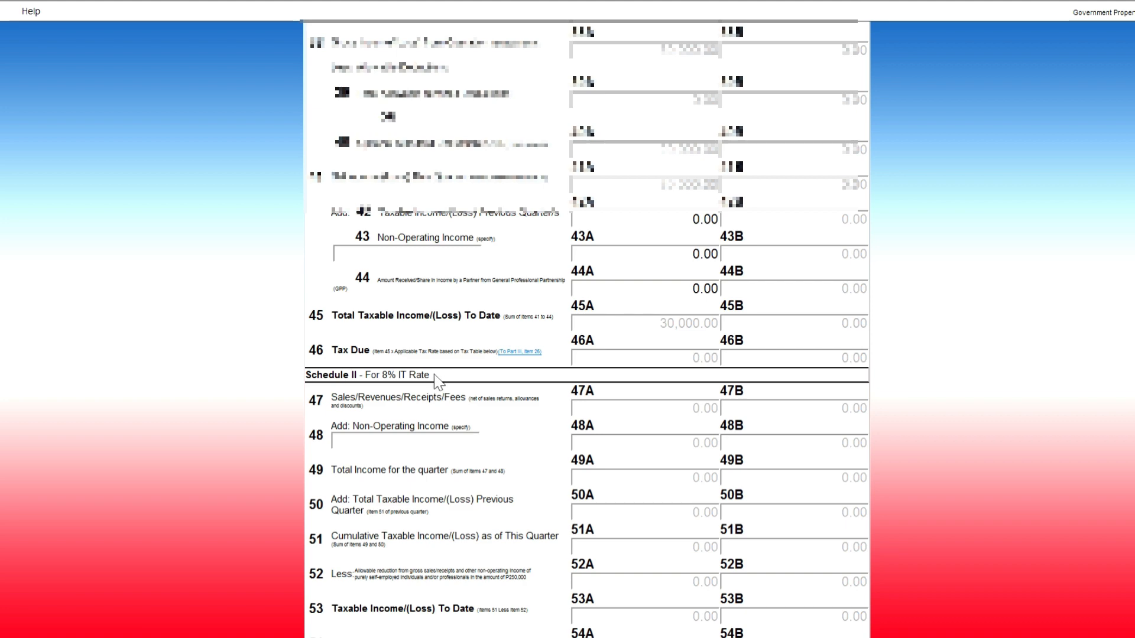
pyautogui.moveTo(322, 378); pyautogui.dragTo(390, 389)
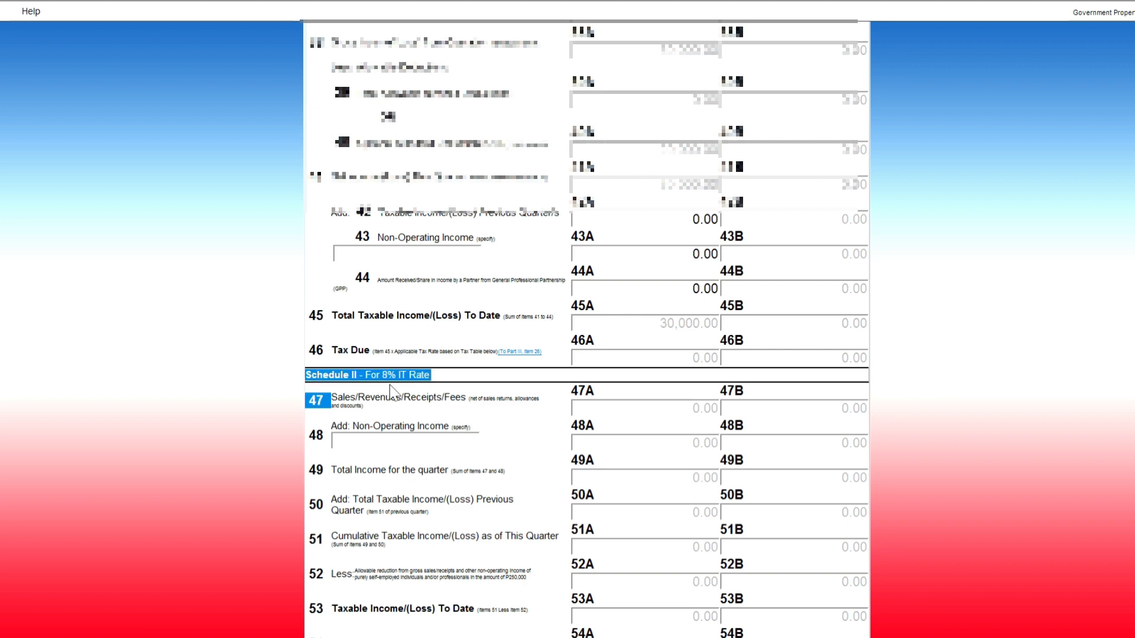
pyautogui.click(261, 317)
pyautogui.scroll(6, 507, 304)
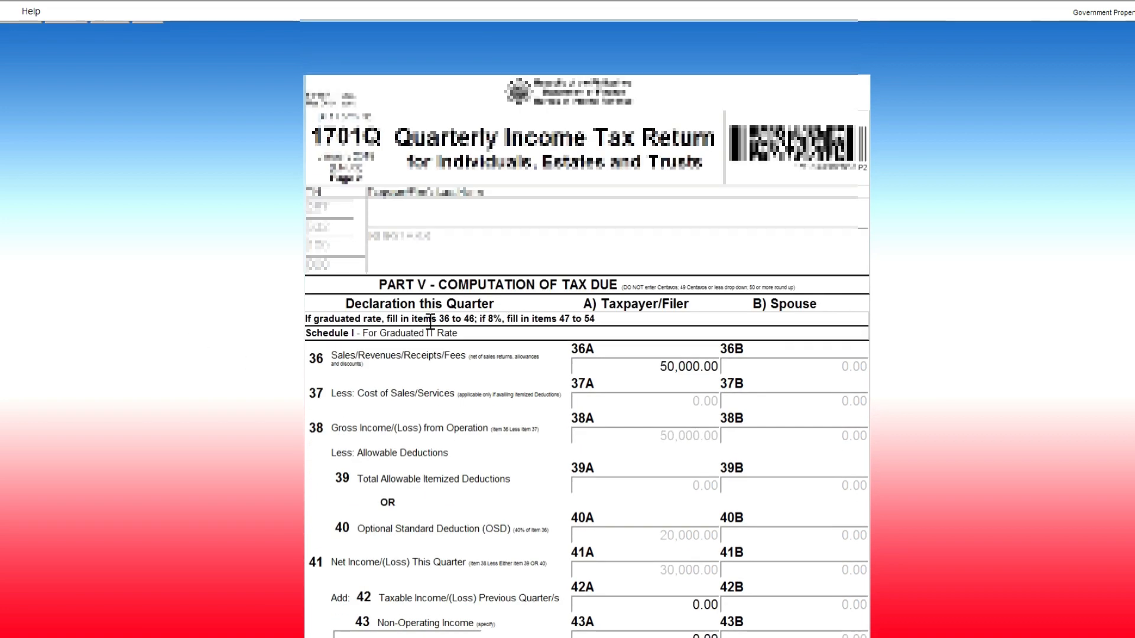
pyautogui.moveTo(329, 337); pyautogui.dragTo(358, 359)
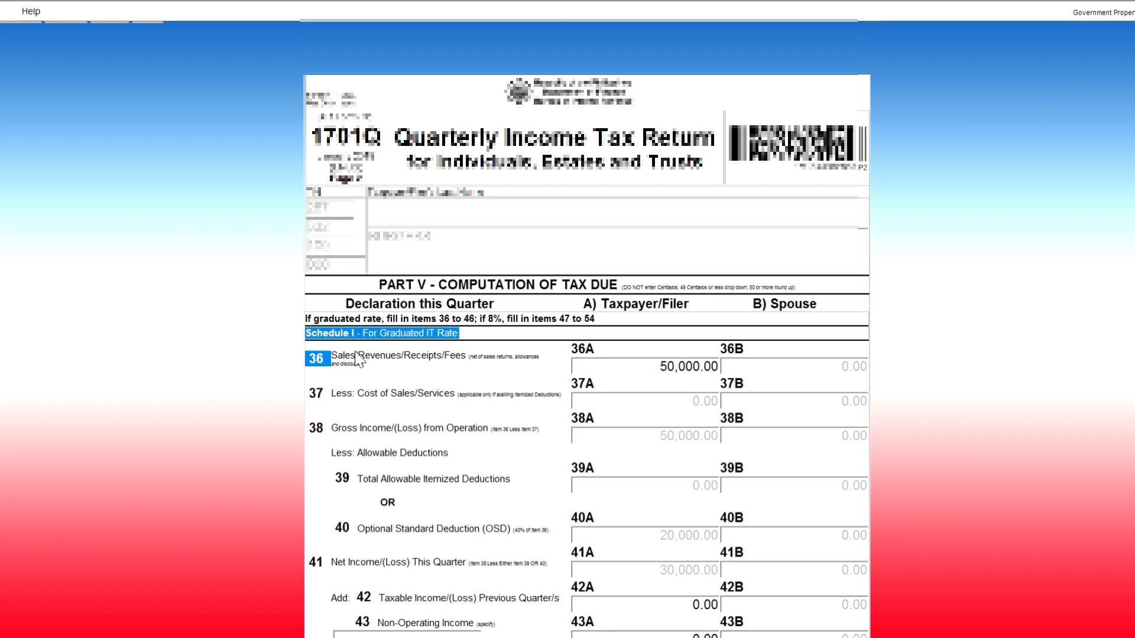
pyautogui.click(506, 375)
pyautogui.scroll(-3, 695, 384)
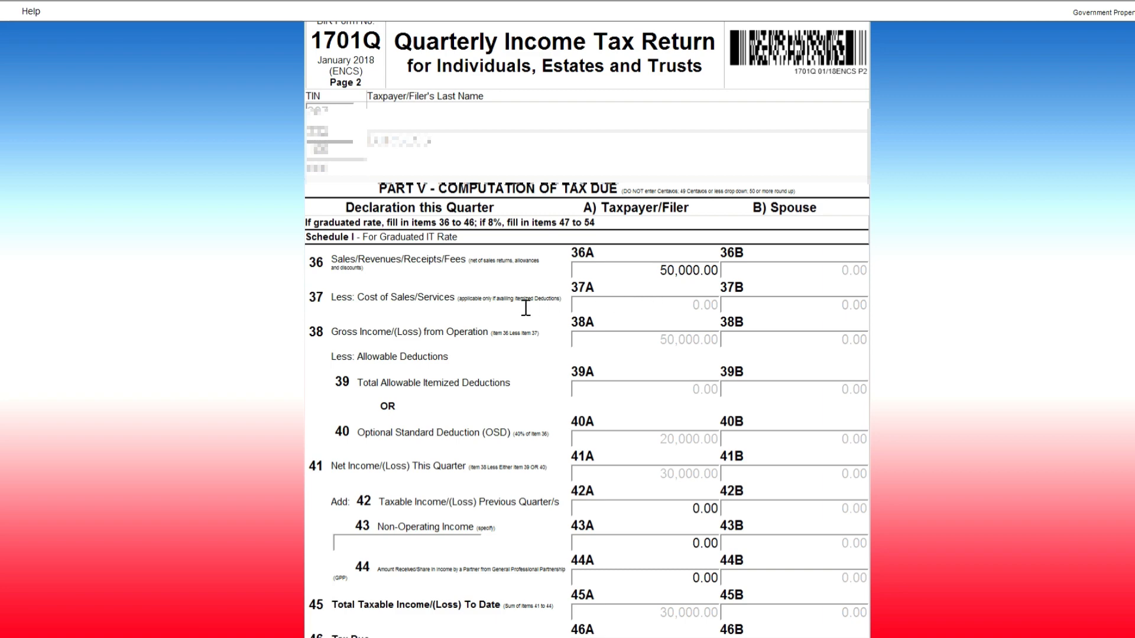
# - Check the cost of sales field in item 37A, and return to page 1 to review the deduction method in item 16A
pyautogui.click(683, 310)
pyautogui.scroll(-10, 860, 388)
pyautogui.scroll(-5, 869, 398)
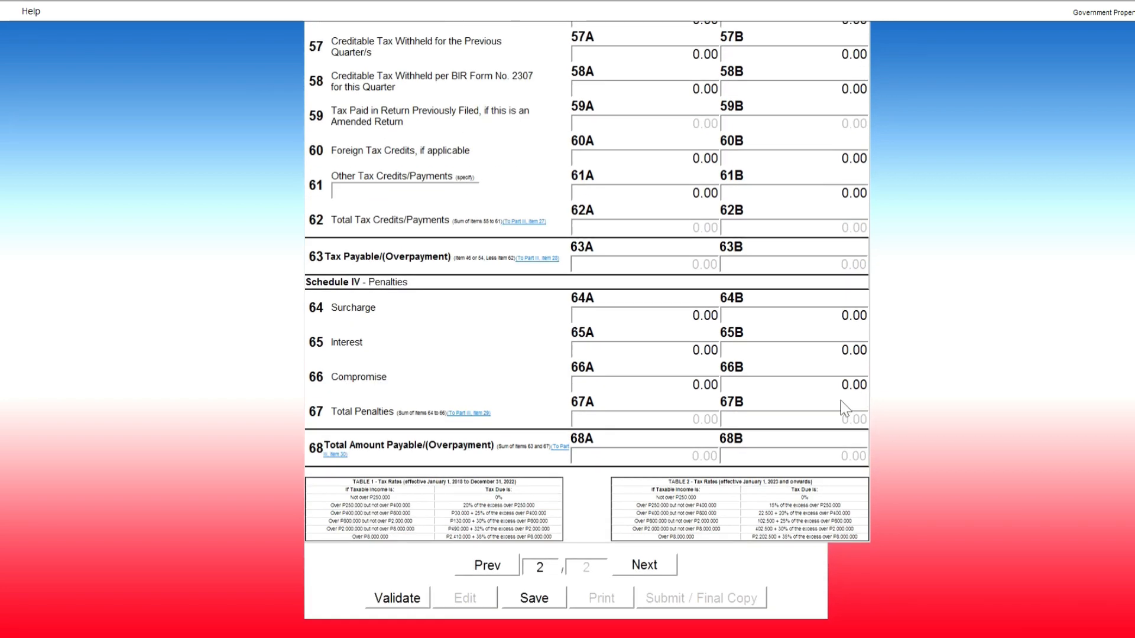
pyautogui.click(491, 567)
pyautogui.scroll(5, 934, 423)
pyautogui.scroll(6, 934, 424)
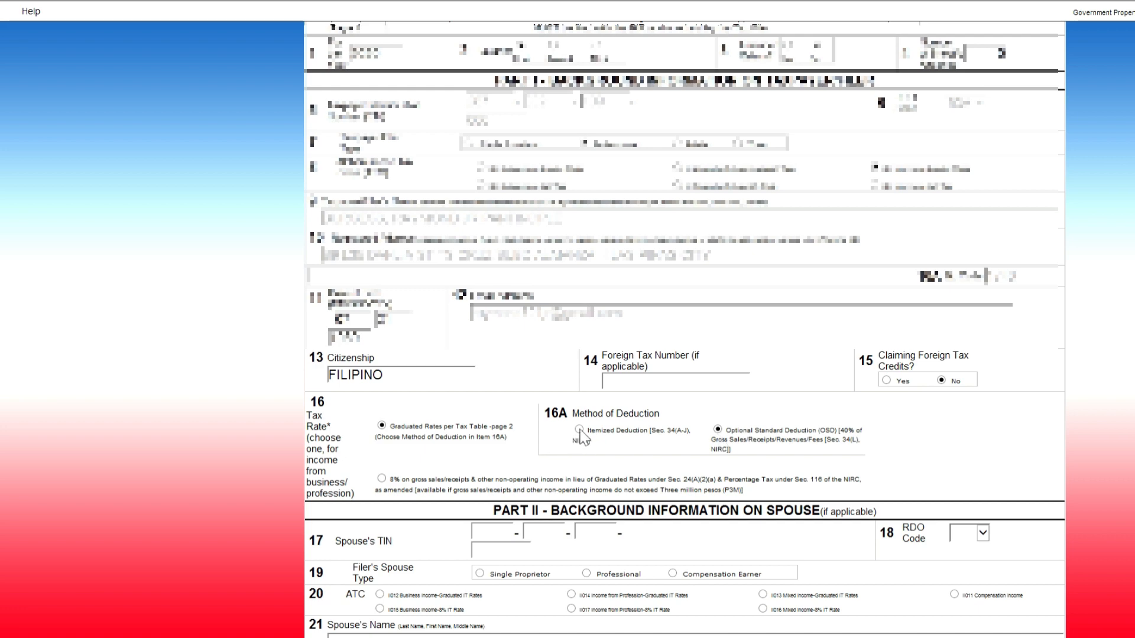
pyautogui.scroll(-10, 830, 431)
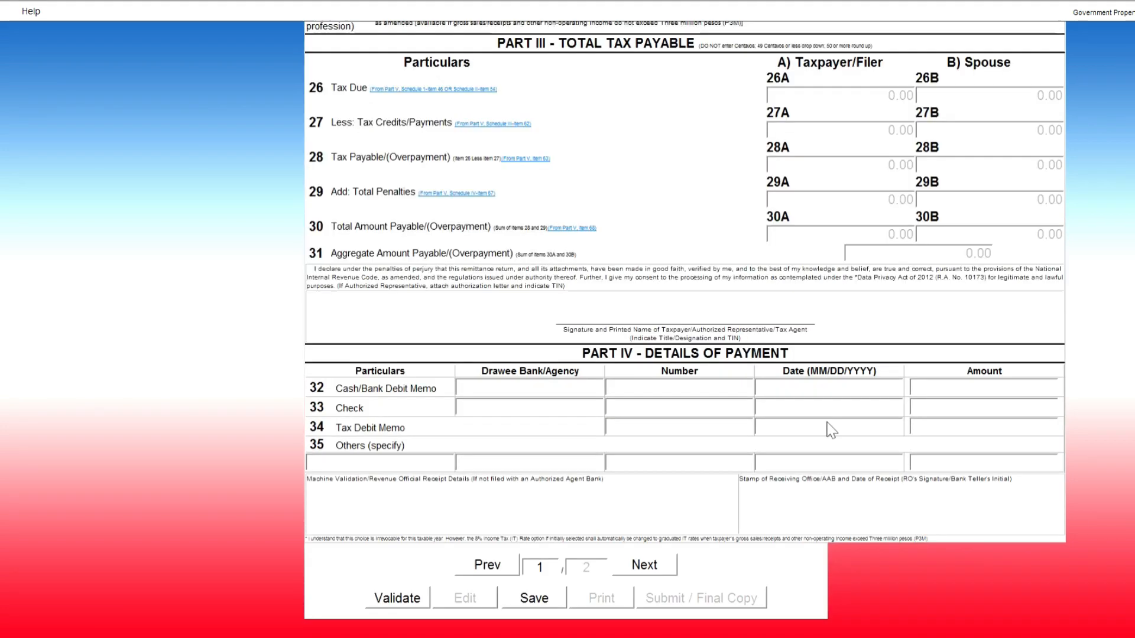
# - Go to page 2 of the return and enter 30,000 as the taxpayer's Cost of Sales/Services in item 37A
pyautogui.click(665, 569)
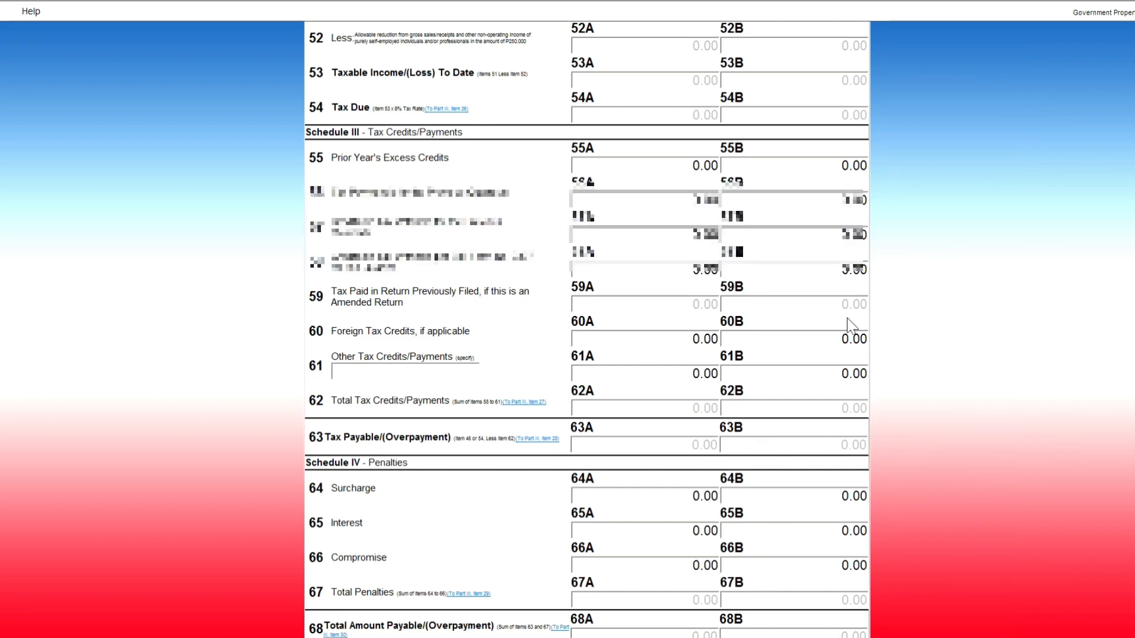
pyautogui.scroll(10, 770, 347)
pyautogui.click(689, 404)
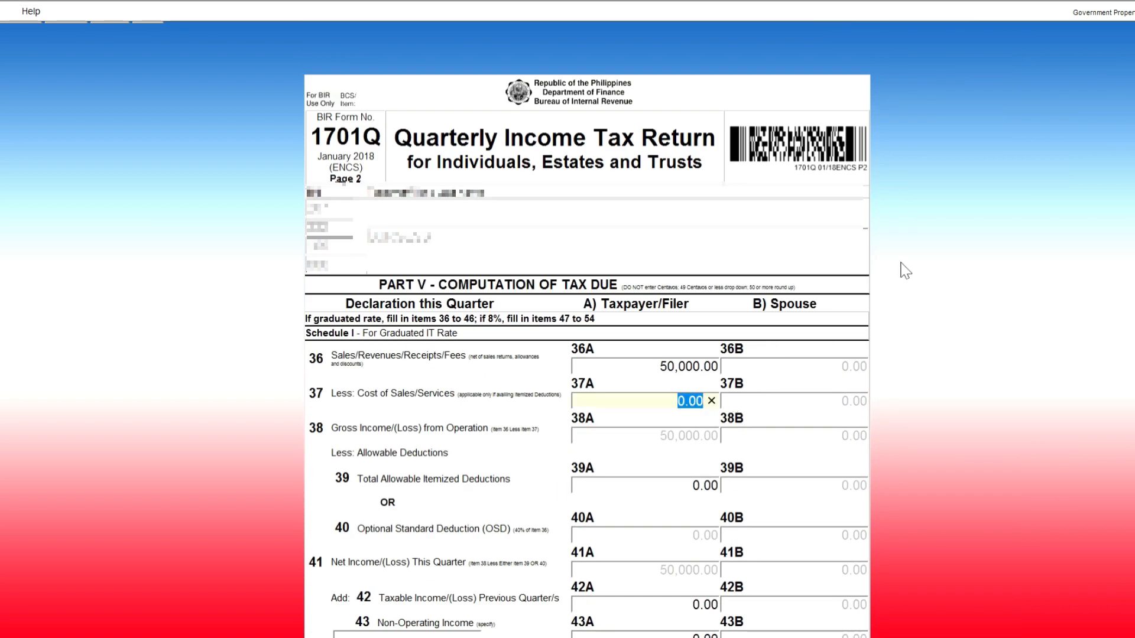
pyautogui.write('30000')
pyautogui.click(525, 488)
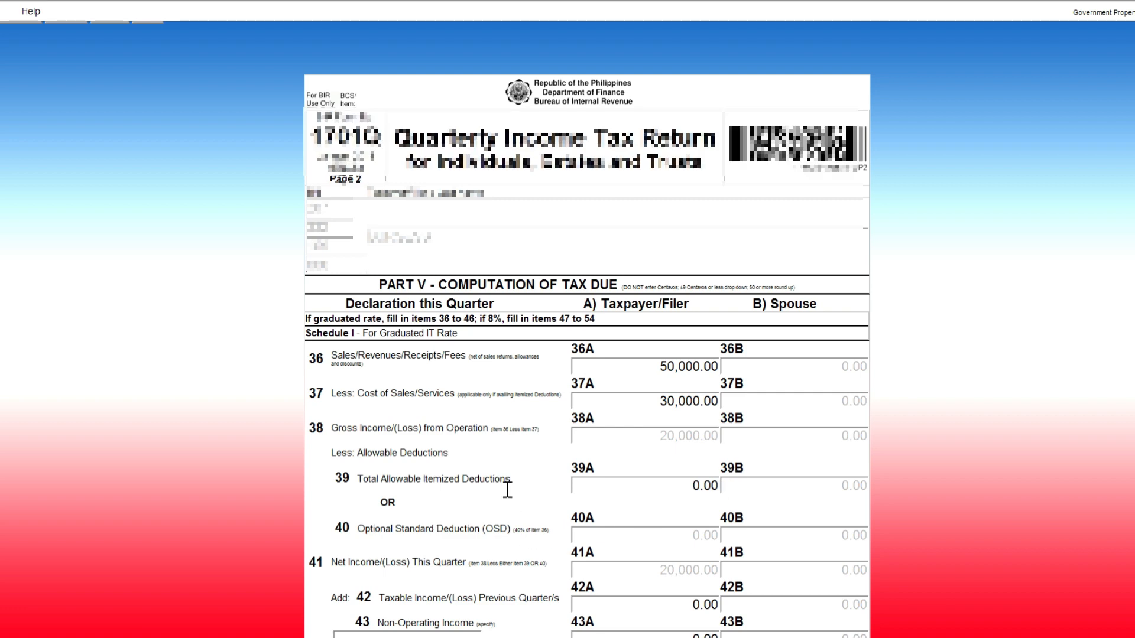
# - Examine the Schedule I deduction, net income and added income items, especially item 42 for previous quarters' taxable income
pyautogui.scroll(-2, 505, 488)
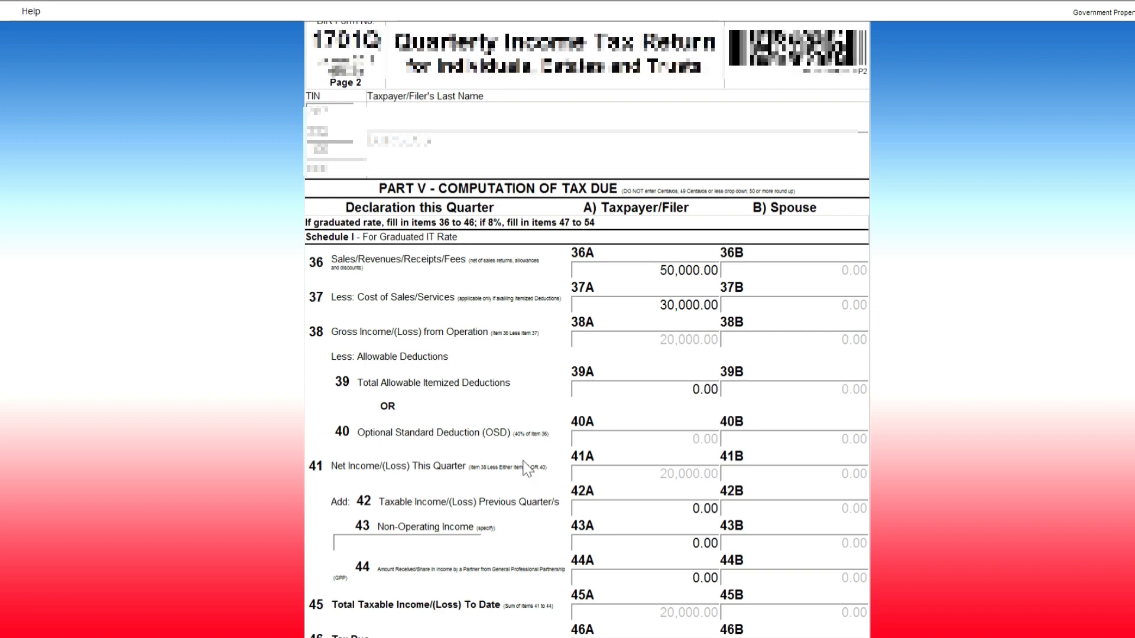
pyautogui.scroll(-3, 525, 469)
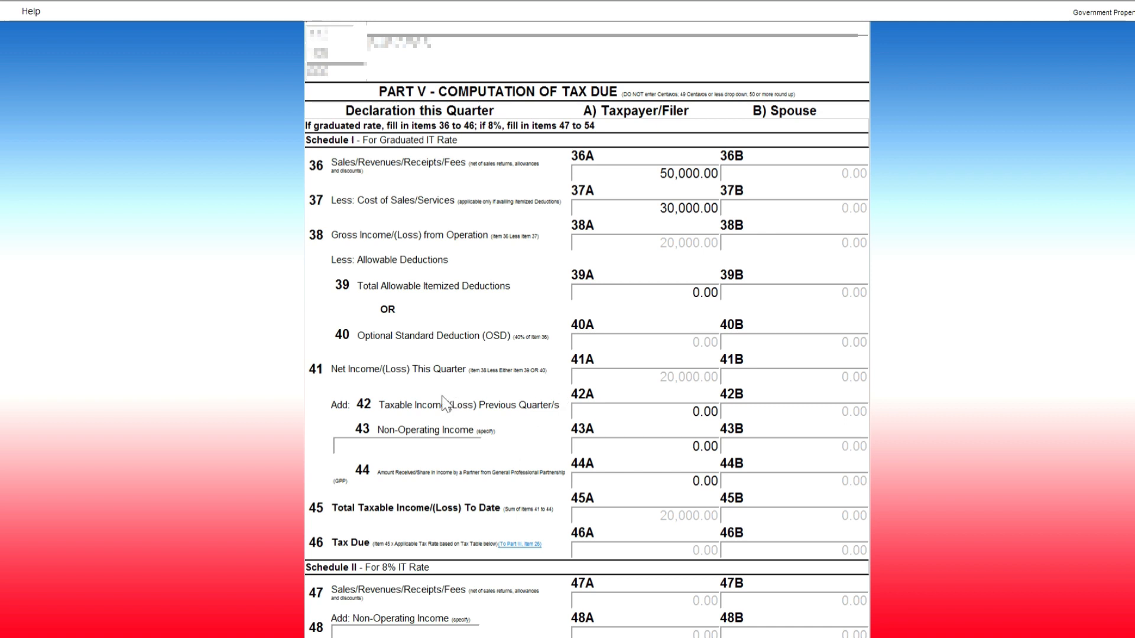
pyautogui.click(693, 412)
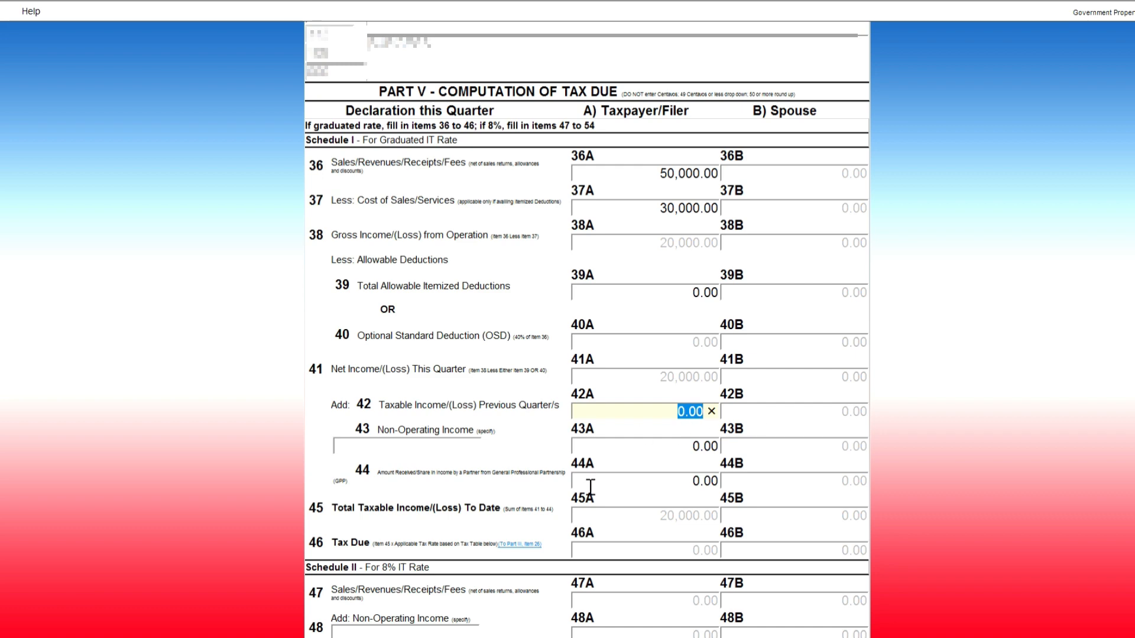
pyautogui.click(531, 432)
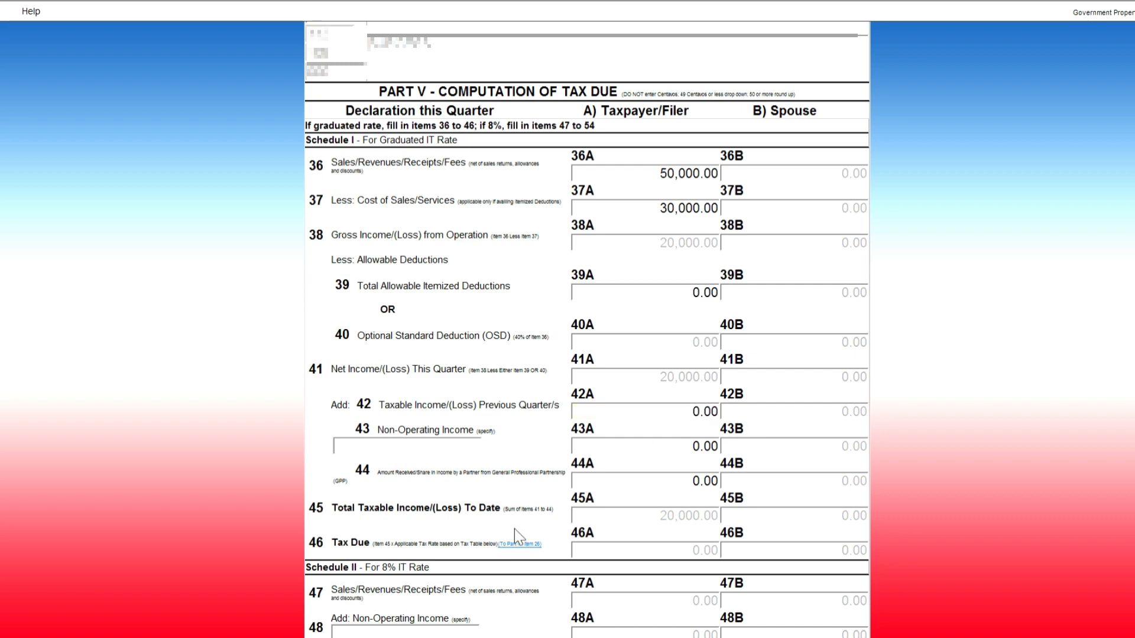
pyautogui.scroll(-3, 514, 529)
pyautogui.scroll(-3, 518, 523)
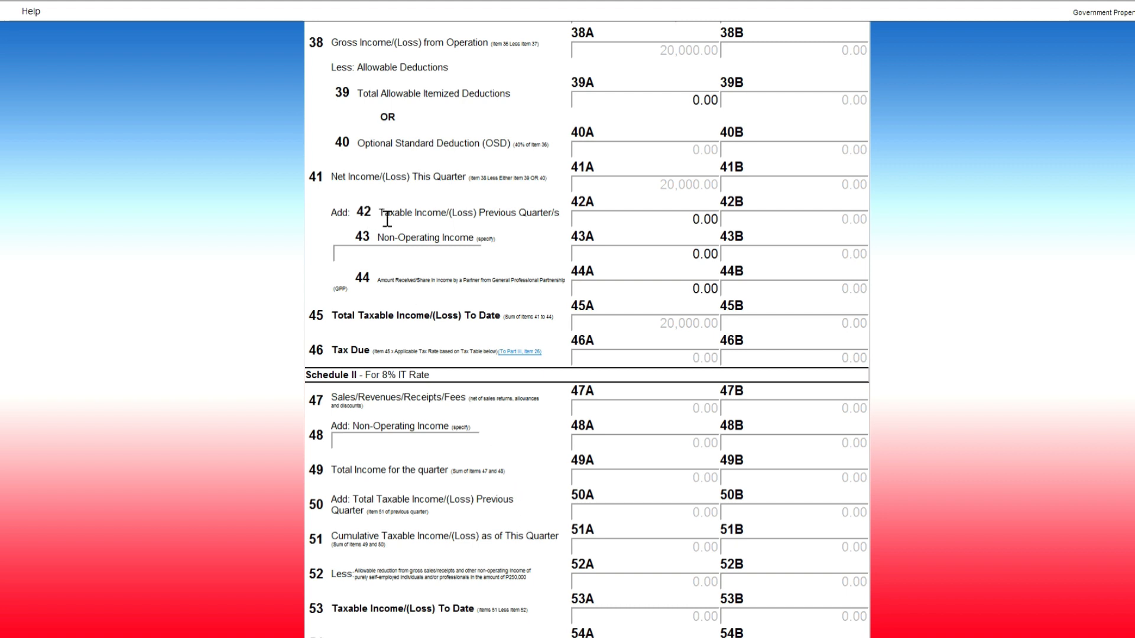
pyautogui.moveTo(534, 222); pyautogui.dragTo(619, 227)
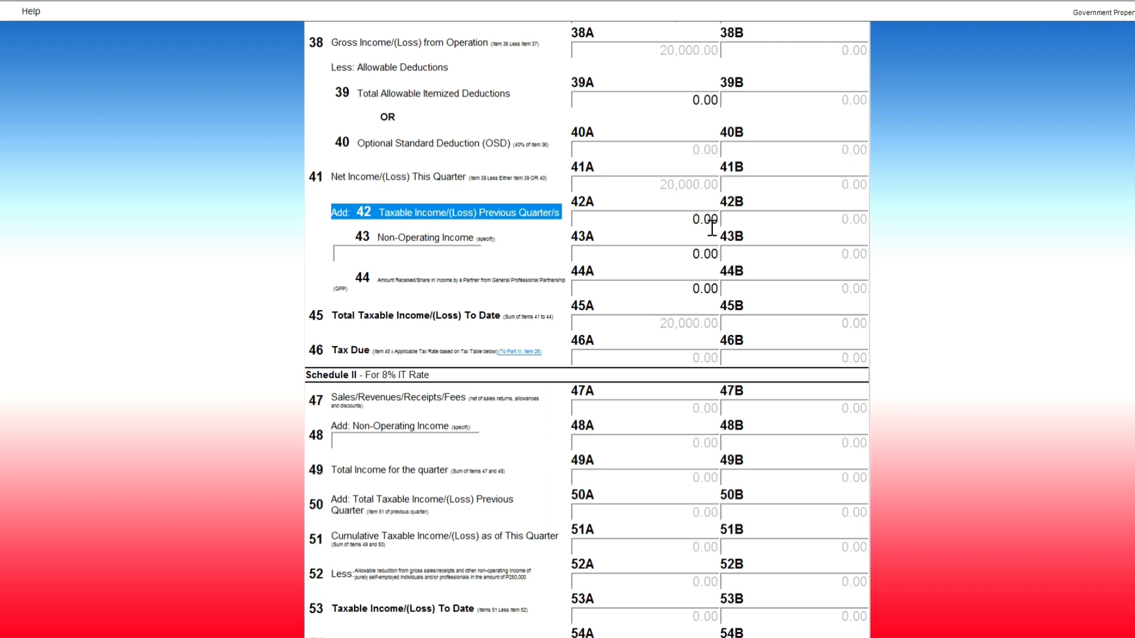
pyautogui.click(630, 219)
pyautogui.click(510, 238)
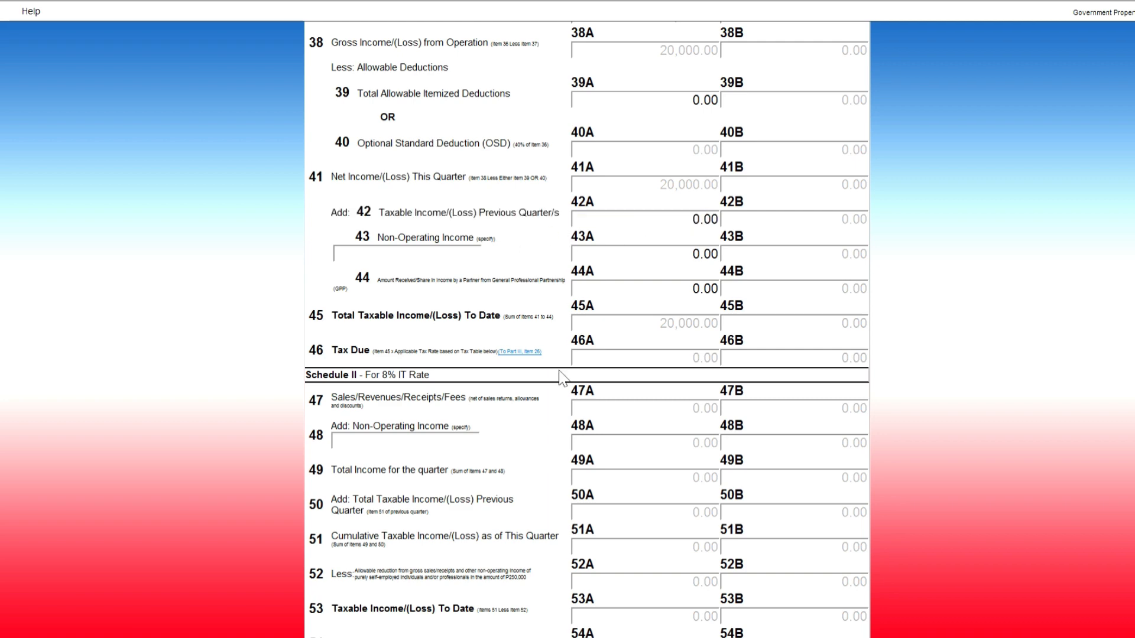
# - Examine Schedule III for tax payments and creditable tax withheld for previous quarters in items 56 and 57
pyautogui.scroll(-2, 506, 502)
pyautogui.scroll(-2, 502, 487)
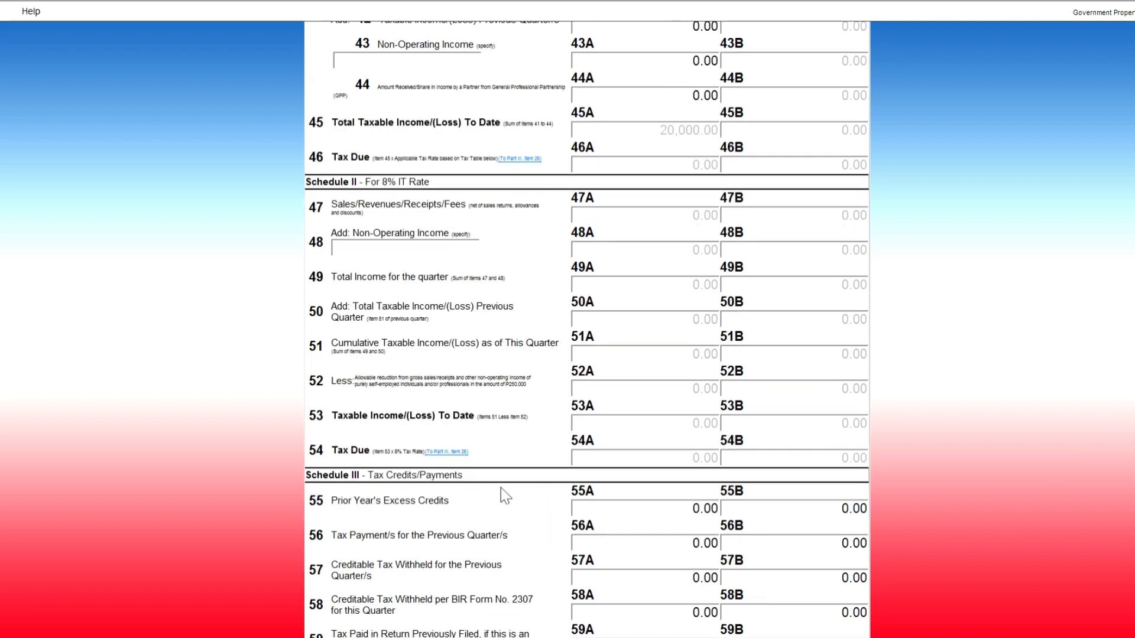
pyautogui.scroll(-4, 502, 488)
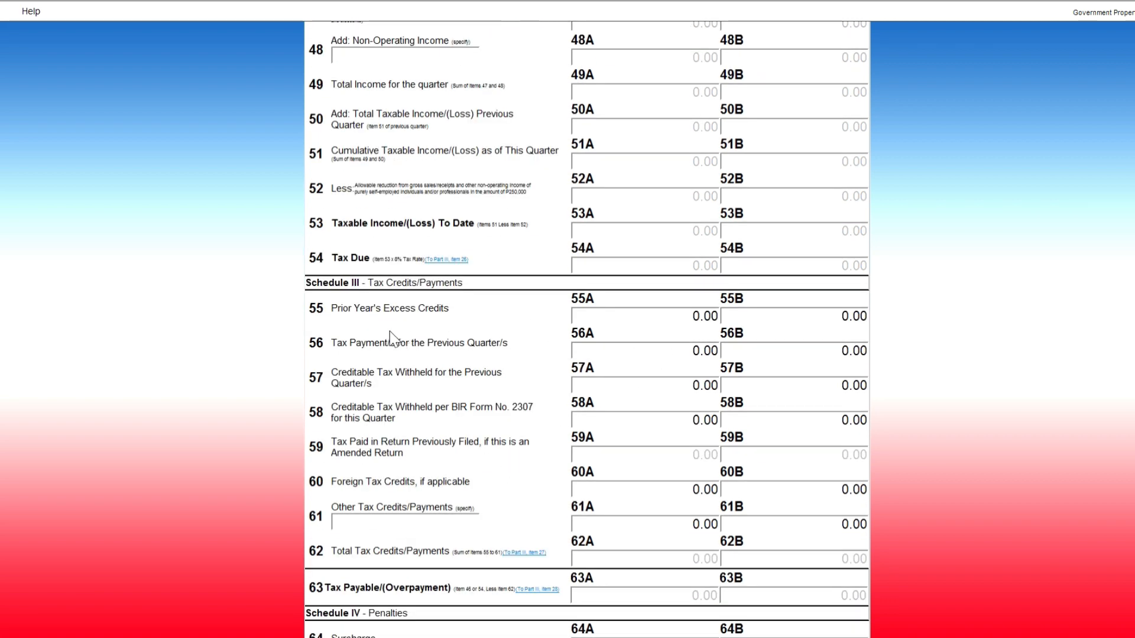
pyautogui.moveTo(339, 352); pyautogui.dragTo(622, 355)
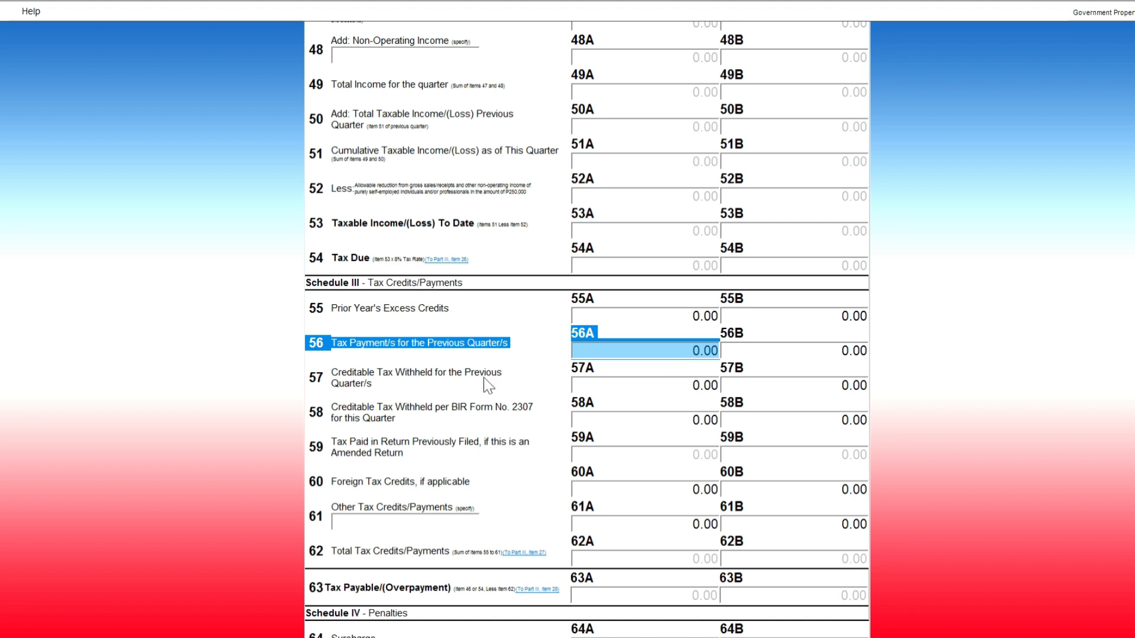
pyautogui.click(531, 379)
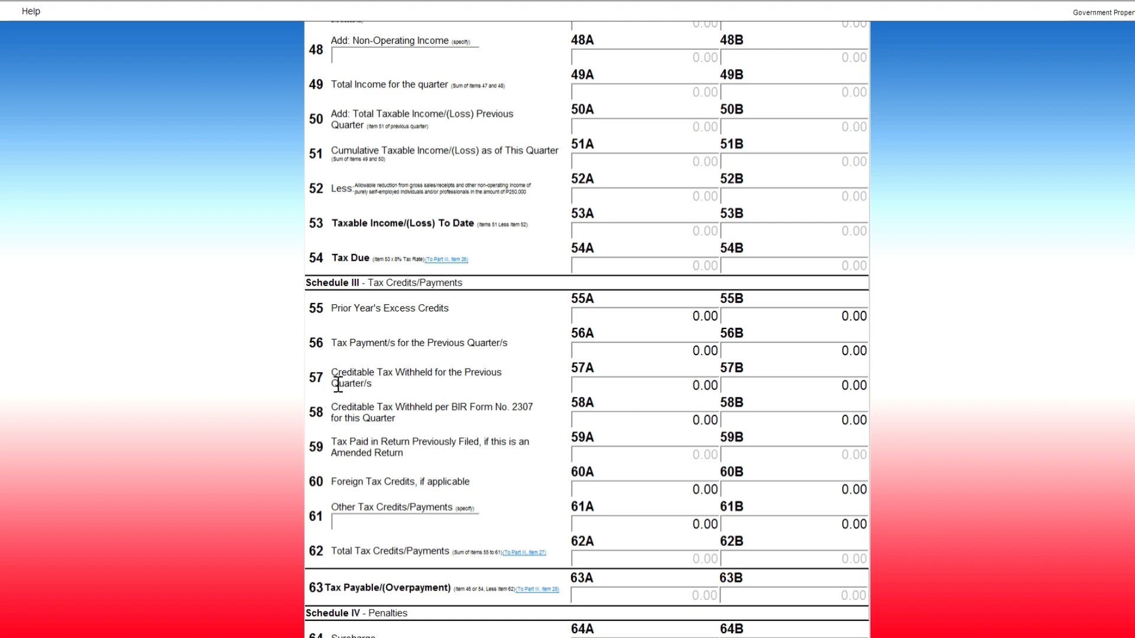
pyautogui.moveTo(337, 384); pyautogui.dragTo(498, 381)
pyautogui.moveTo(360, 371); pyautogui.dragTo(668, 399)
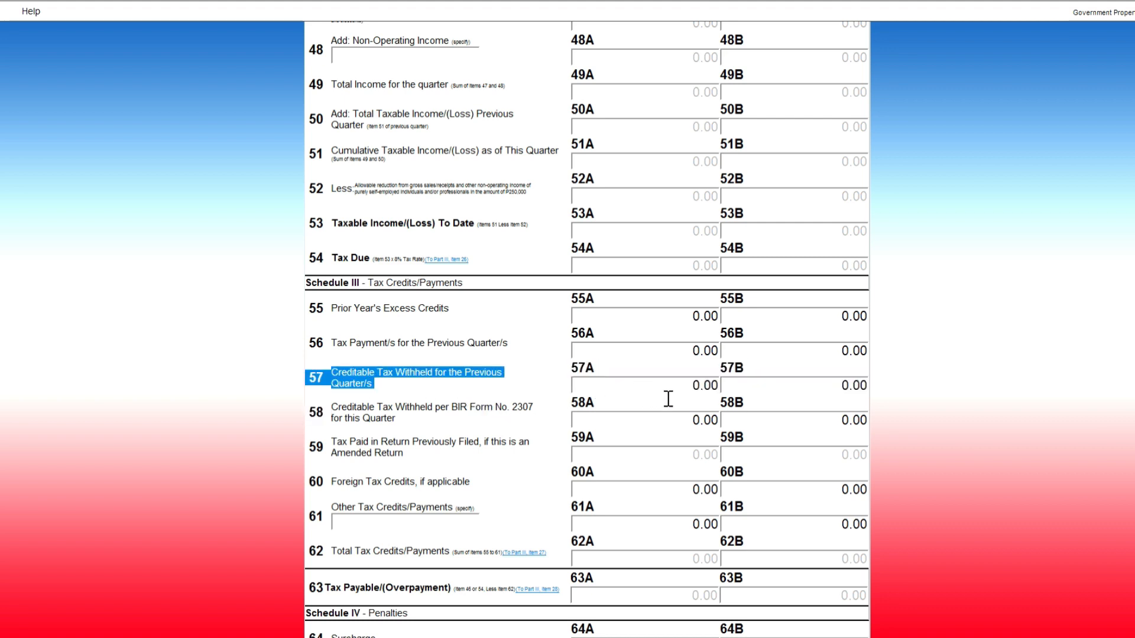
pyautogui.click(460, 393)
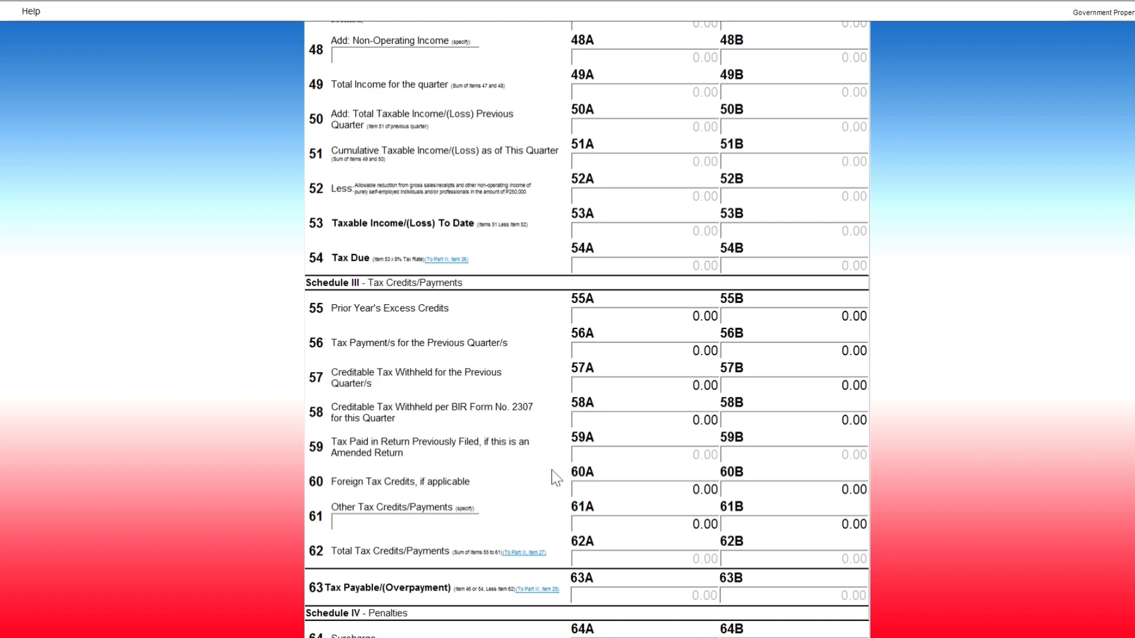
# - Enter 2,500 as the taxpayer's Creditable Tax Withheld per BIR Form No. 2307 for this quarter in item 58A
pyautogui.scroll(-2, 539, 469)
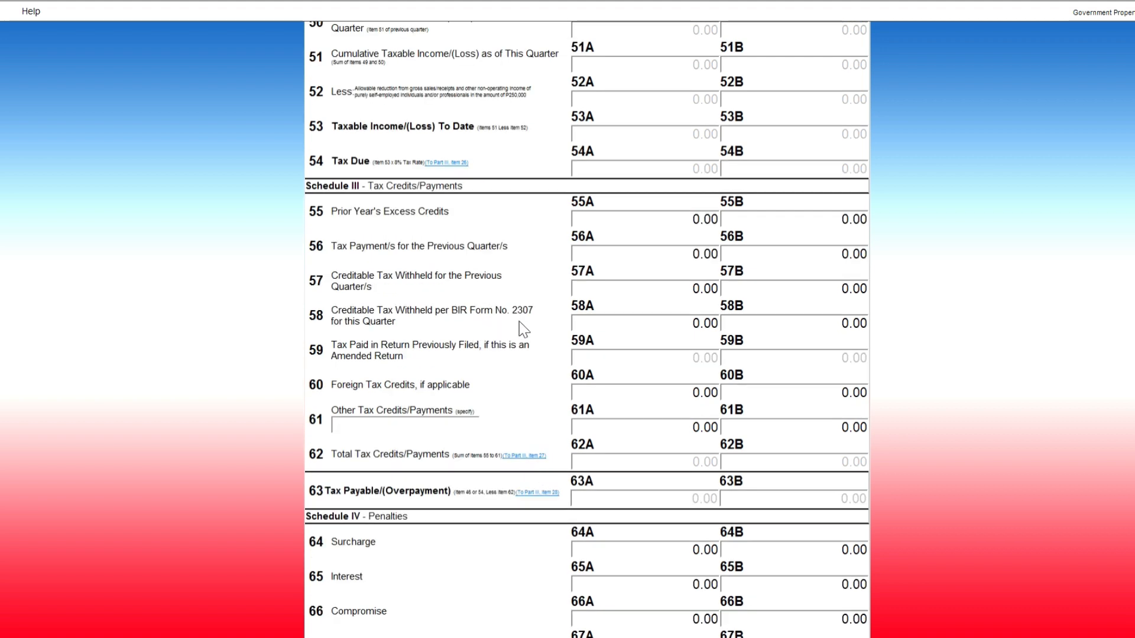
pyautogui.click(341, 320)
pyautogui.moveTo(544, 324); pyautogui.dragTo(553, 346)
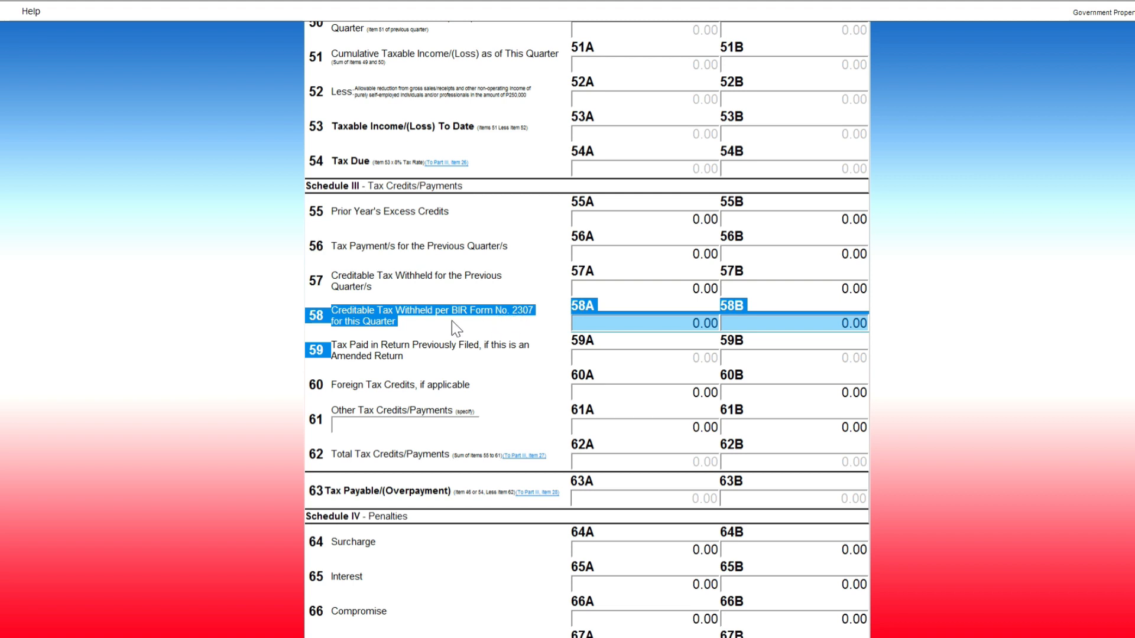
pyautogui.click(651, 329)
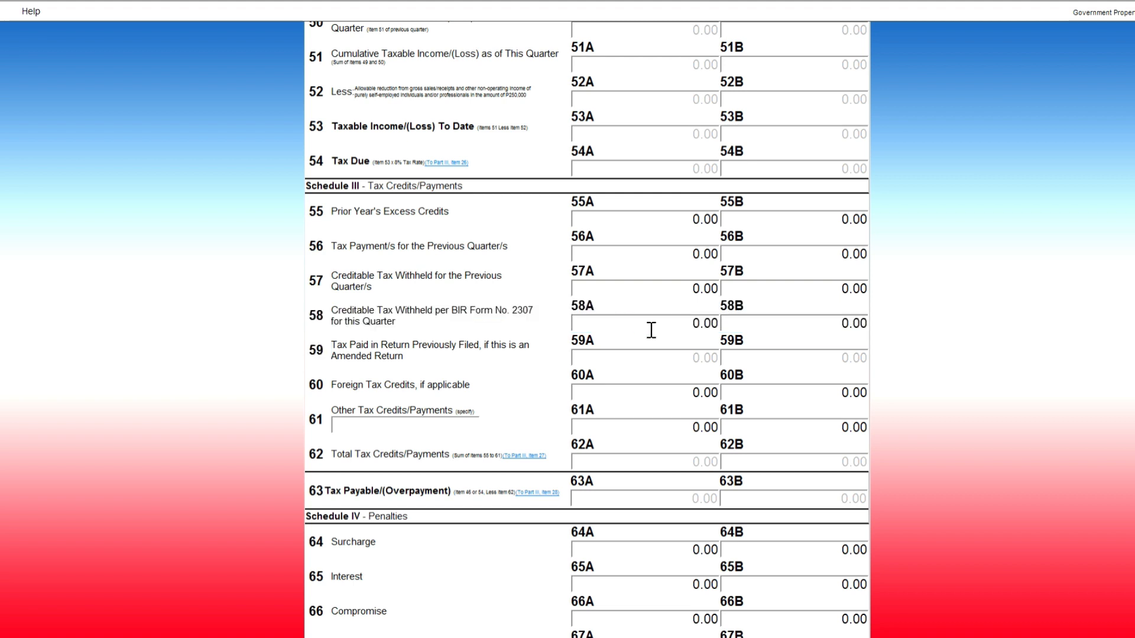
pyautogui.click(696, 325)
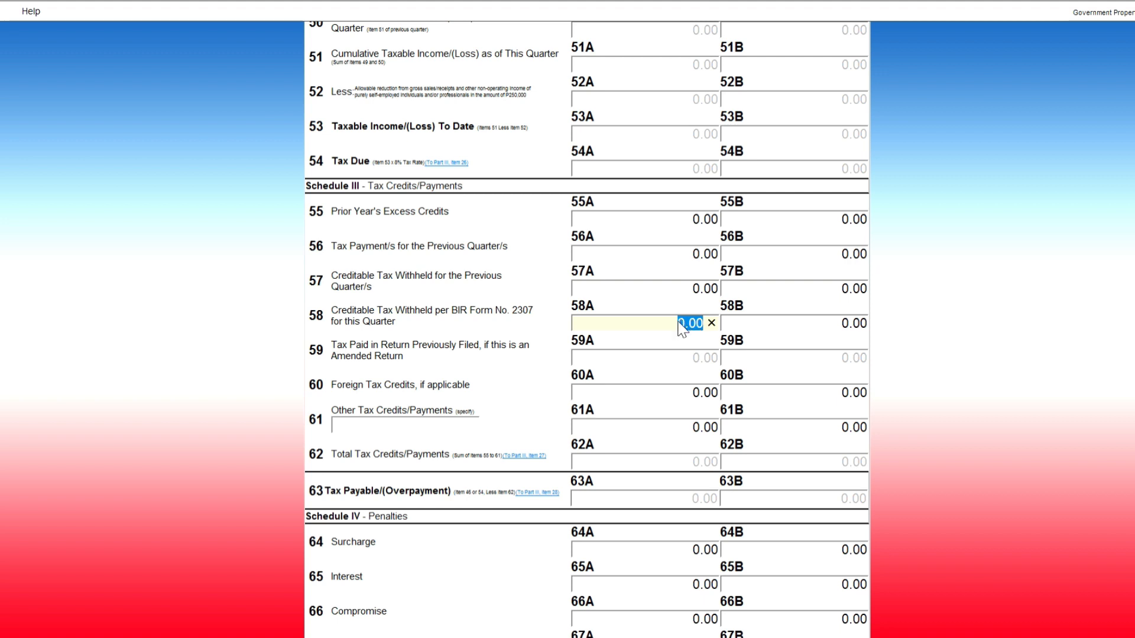
pyautogui.write('2500')
pyautogui.click(550, 376)
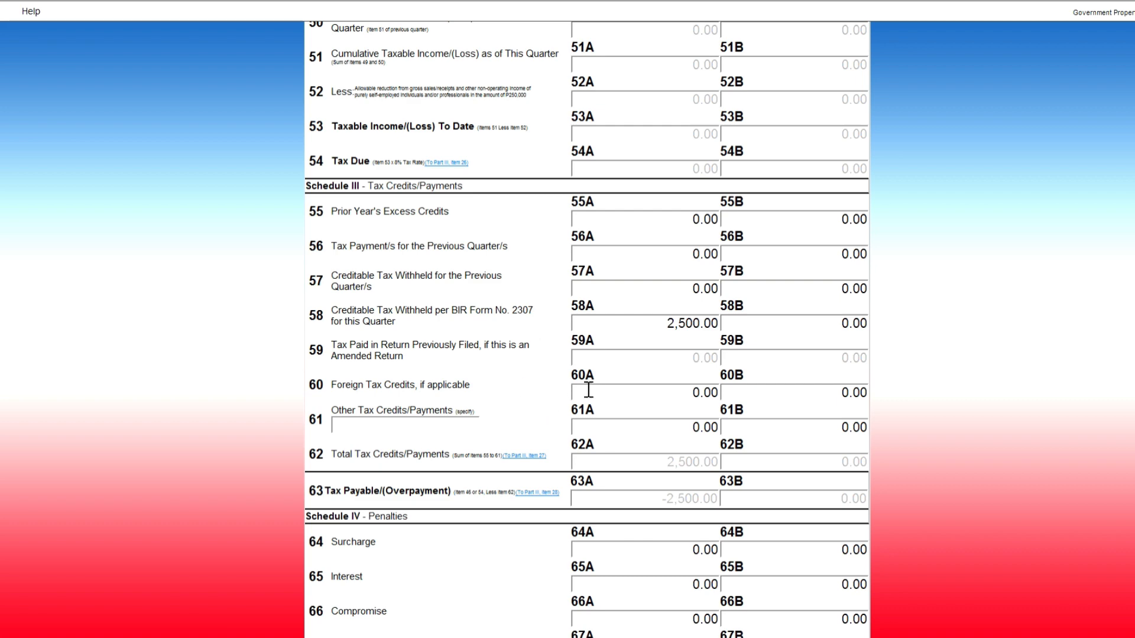
# - Review the total tax credits, penalties and amount payable on page 2, and check the Part III totals on page 1
pyautogui.scroll(-2, 529, 394)
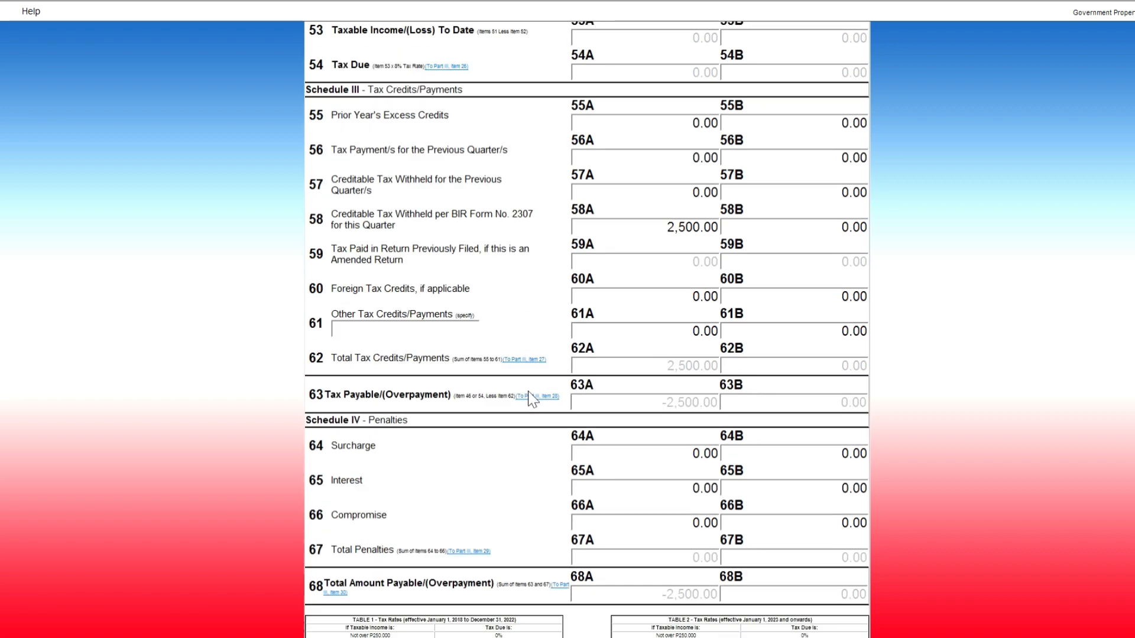
pyautogui.scroll(-2, 528, 379)
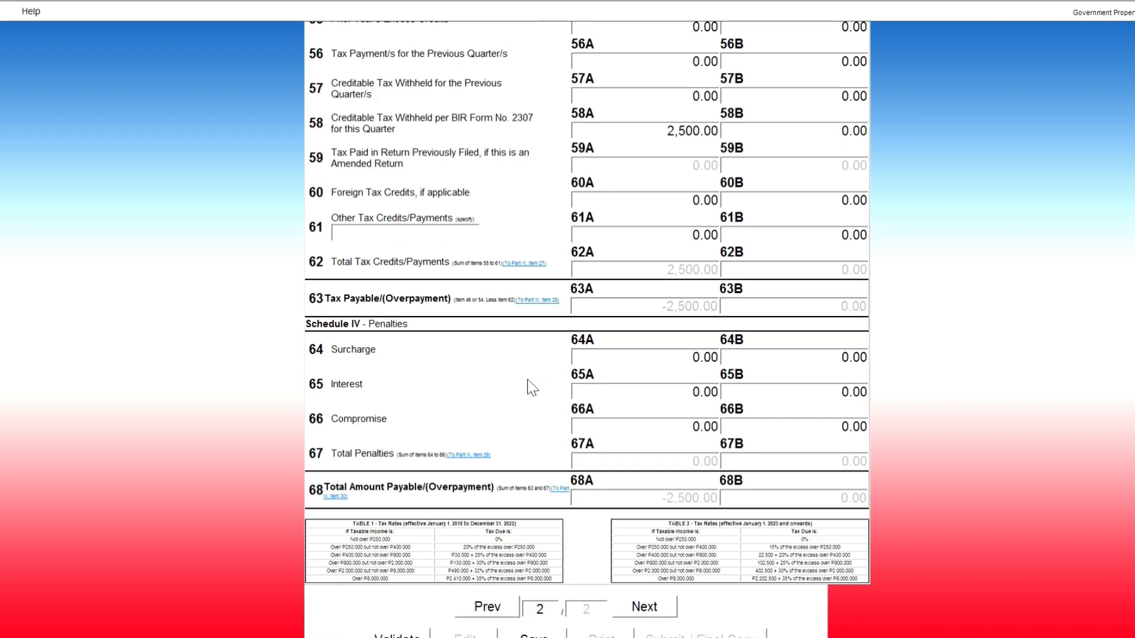
pyautogui.scroll(-1, 528, 384)
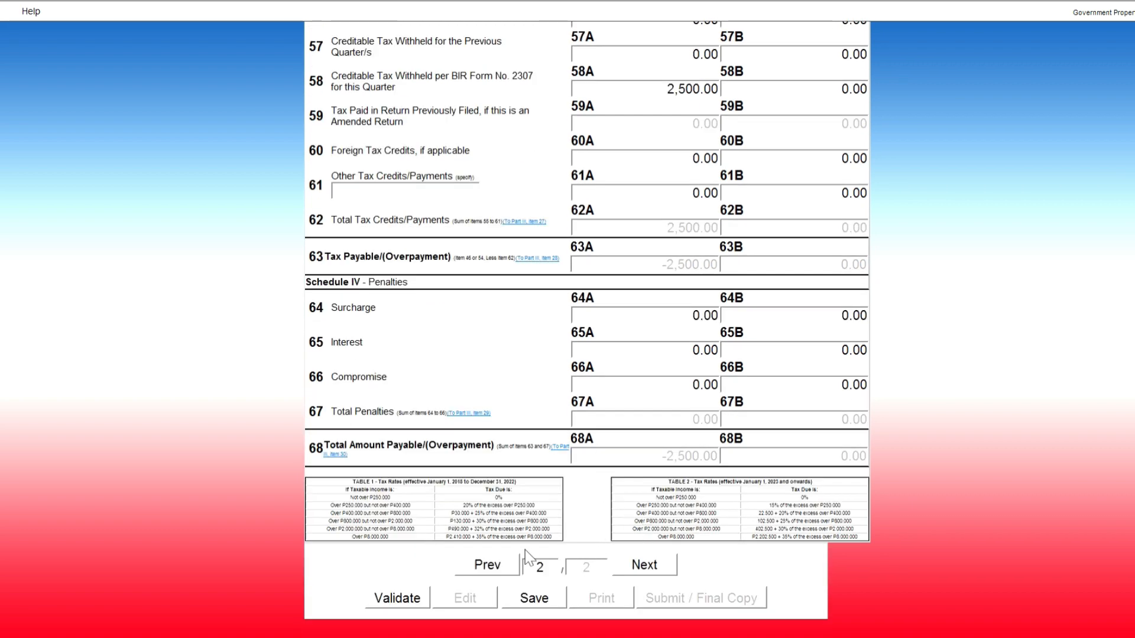
pyautogui.click(499, 566)
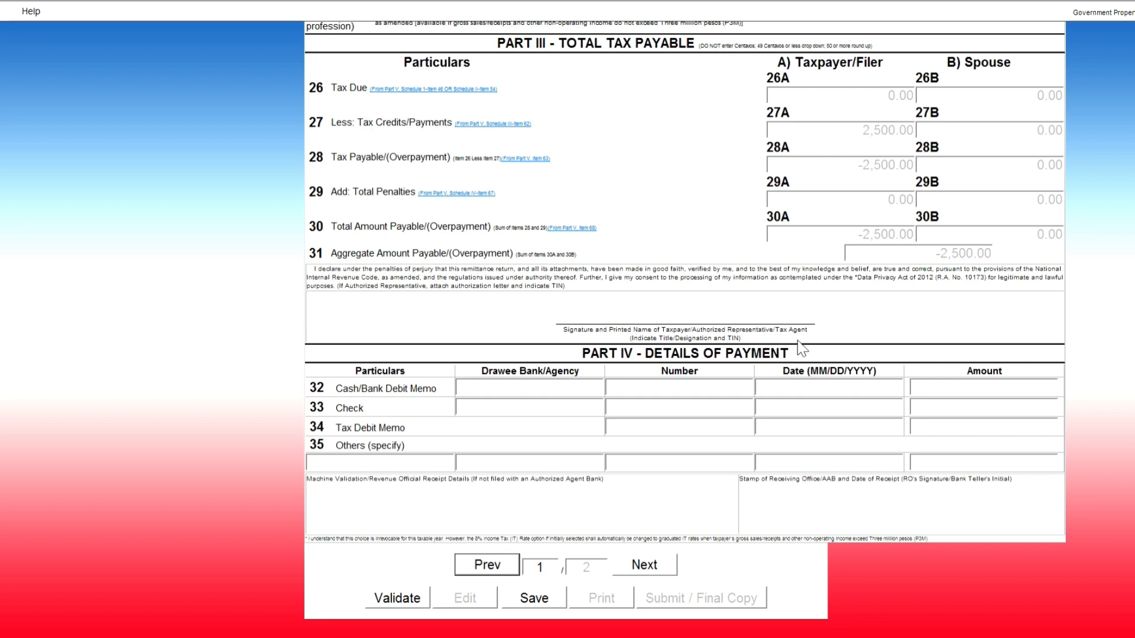
pyautogui.scroll(2, 819, 348)
pyautogui.scroll(2, 819, 349)
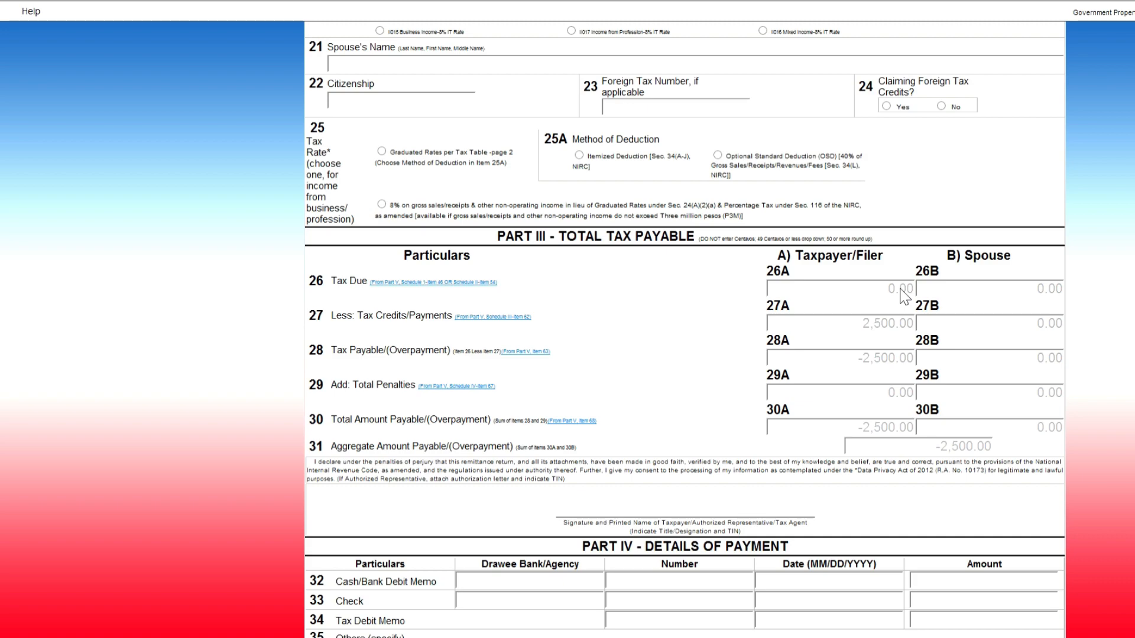
pyautogui.scroll(-3, 725, 421)
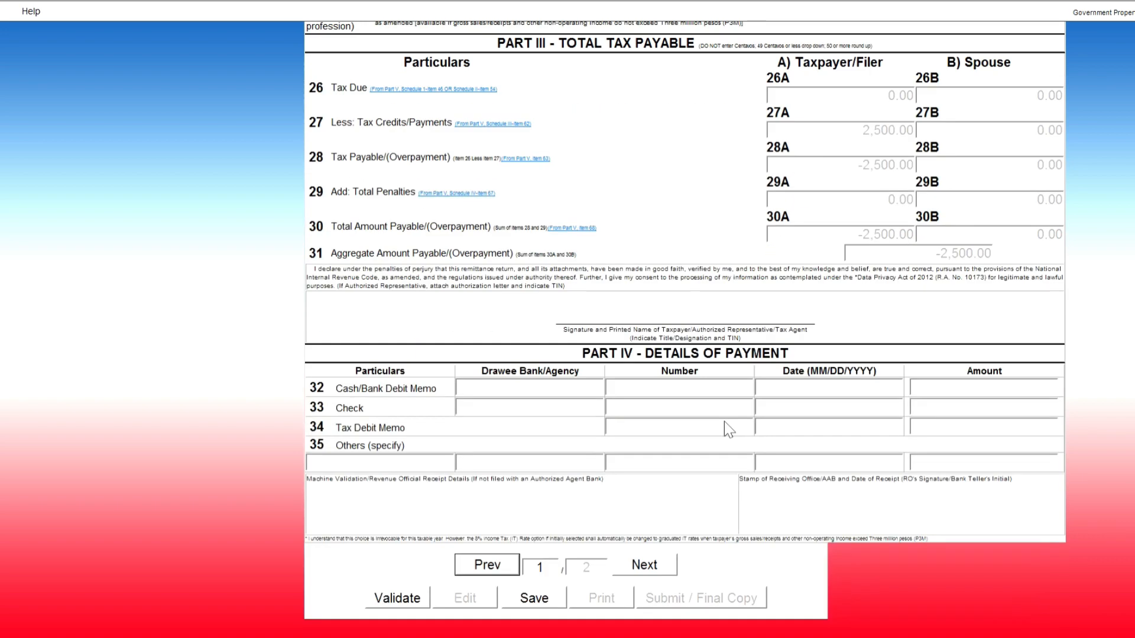
# - Return to page 2 and change the taxpayer's Sales/Revenues/Receipts/Fees in item 36A to 450,000
pyautogui.click(649, 563)
pyautogui.scroll(10, 801, 183)
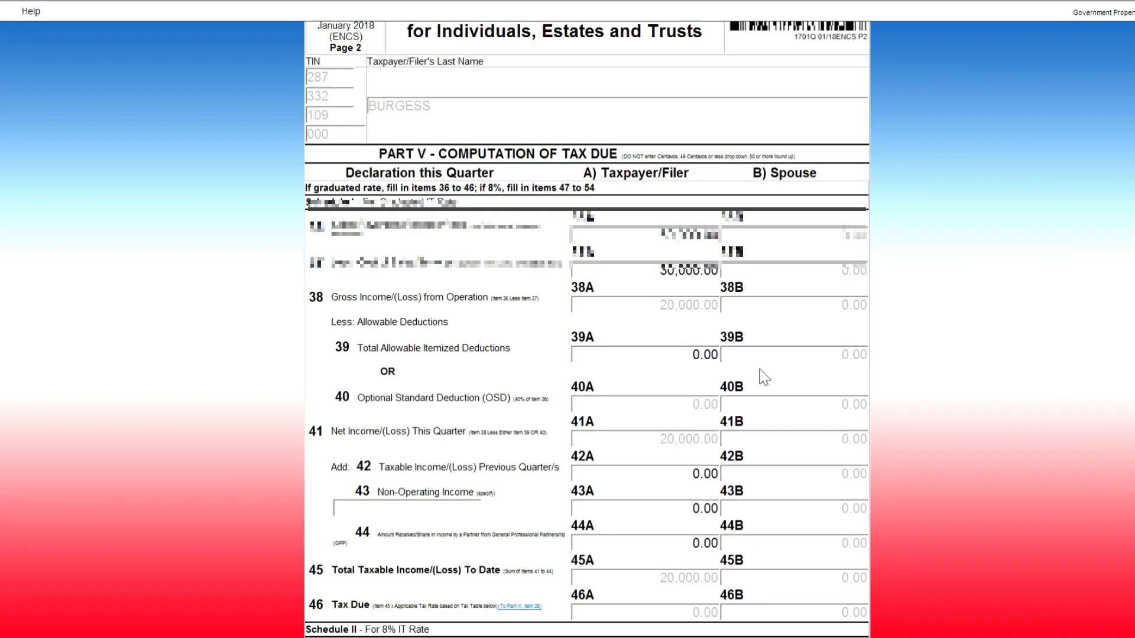
pyautogui.click(674, 369)
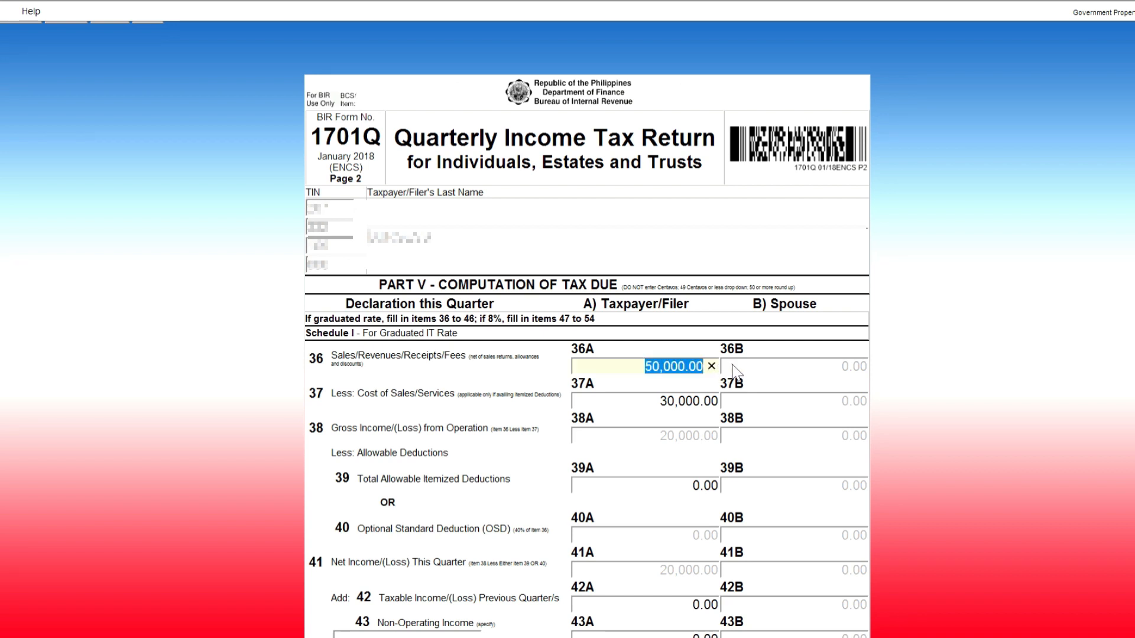
pyautogui.click(684, 367)
pyautogui.write('4')
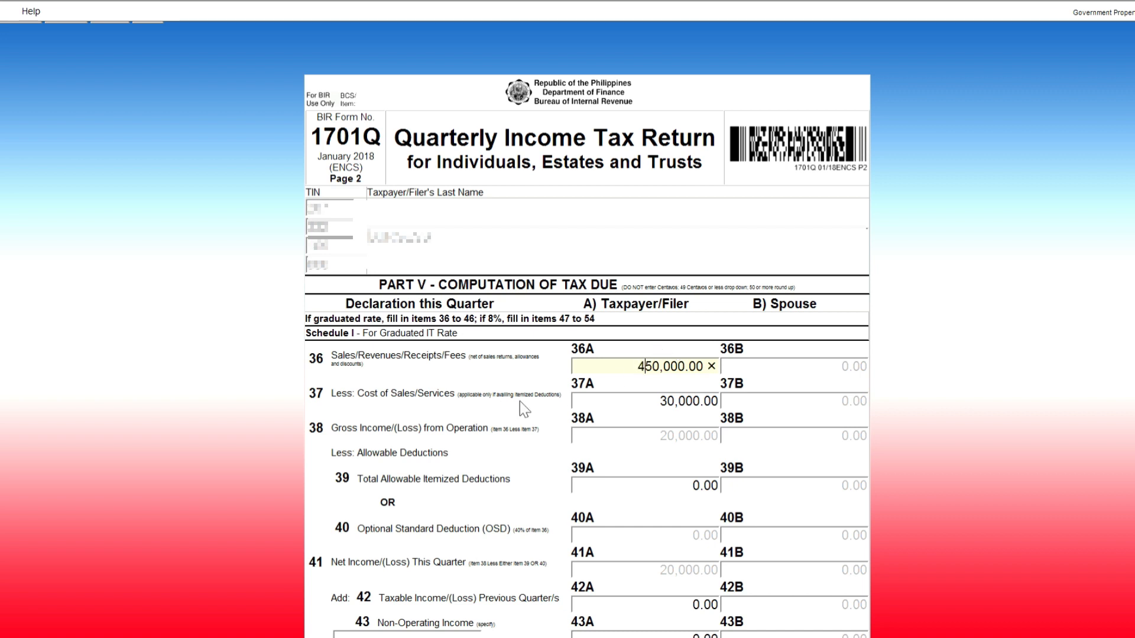
pyautogui.click(520, 385)
# - Check the cost of sales in item 37A and the recomputed taxable income and tax due in items 45A and 46A
pyautogui.click(662, 402)
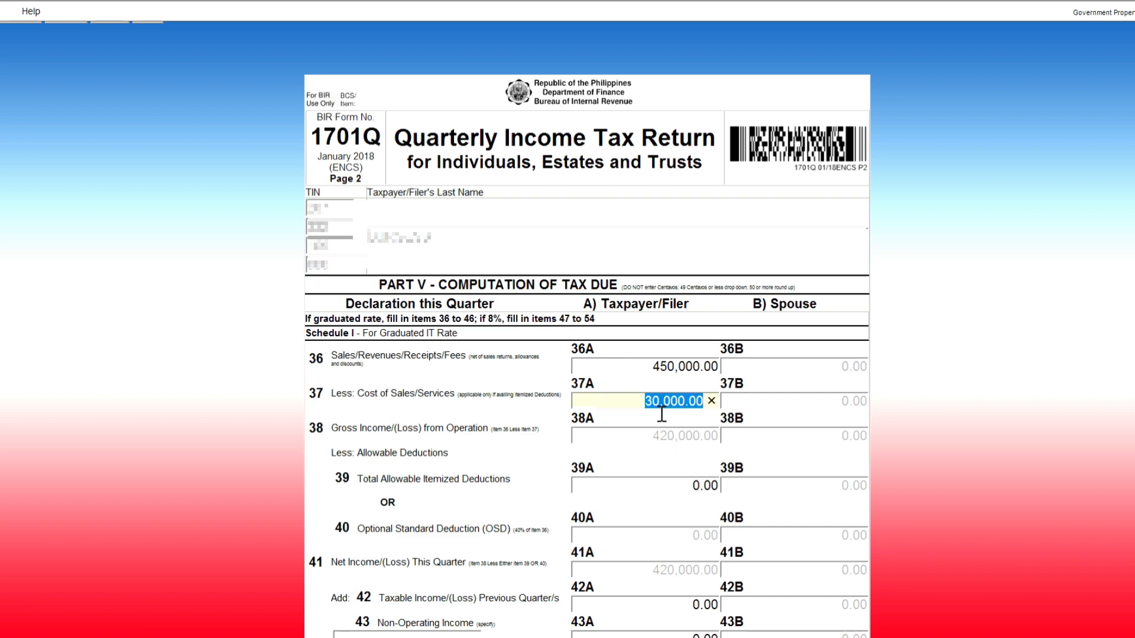
pyautogui.click(589, 501)
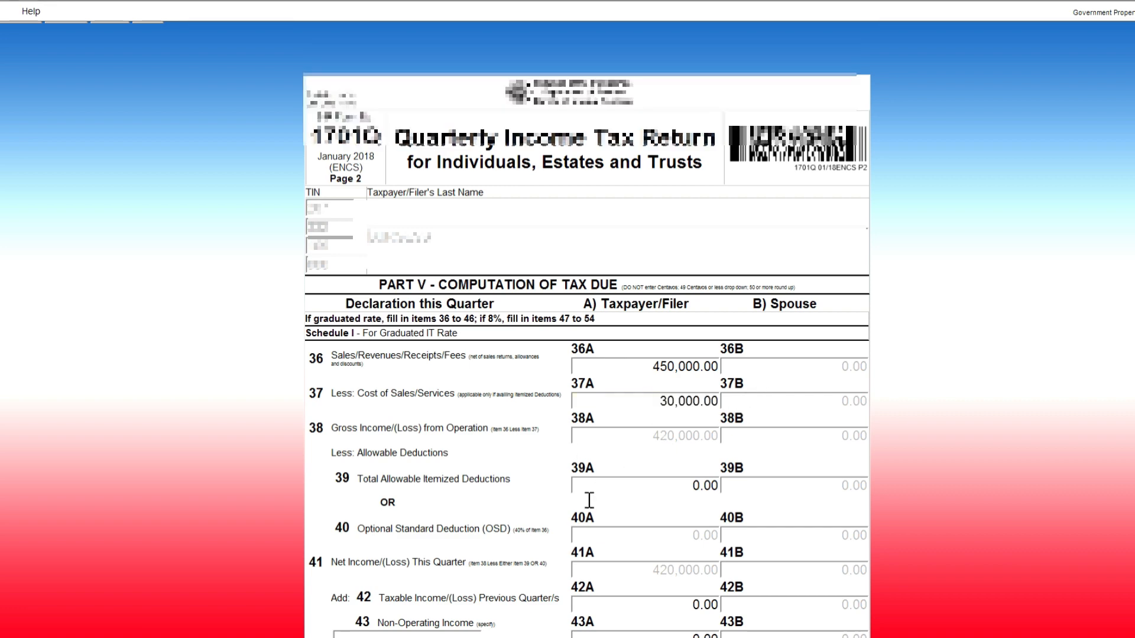
pyautogui.scroll(-3, 559, 514)
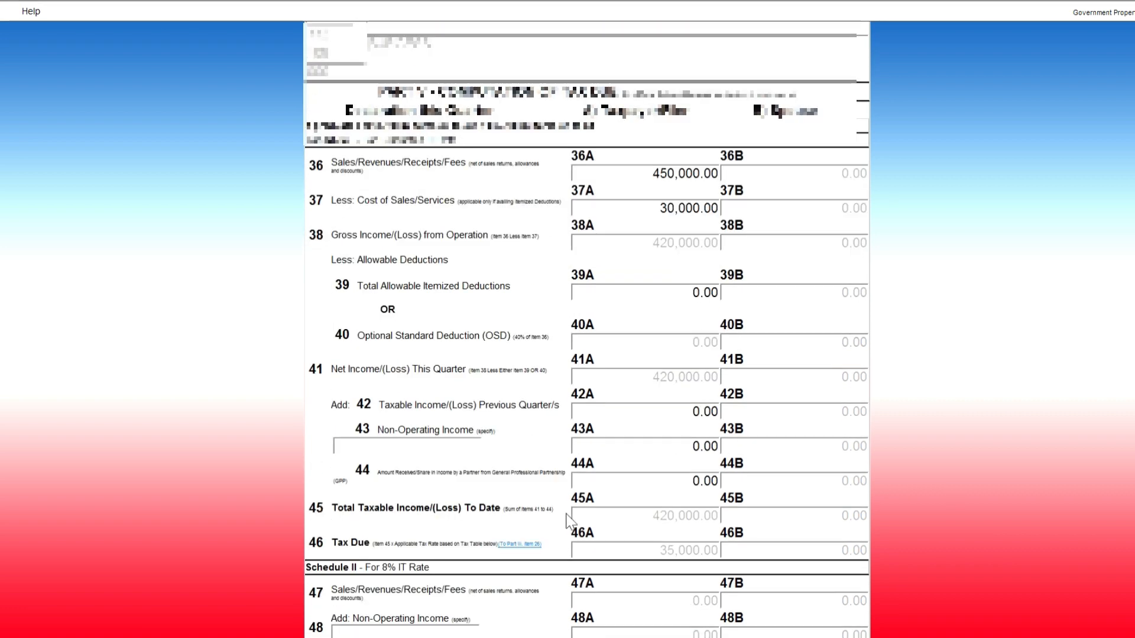
pyautogui.scroll(2, 679, 547)
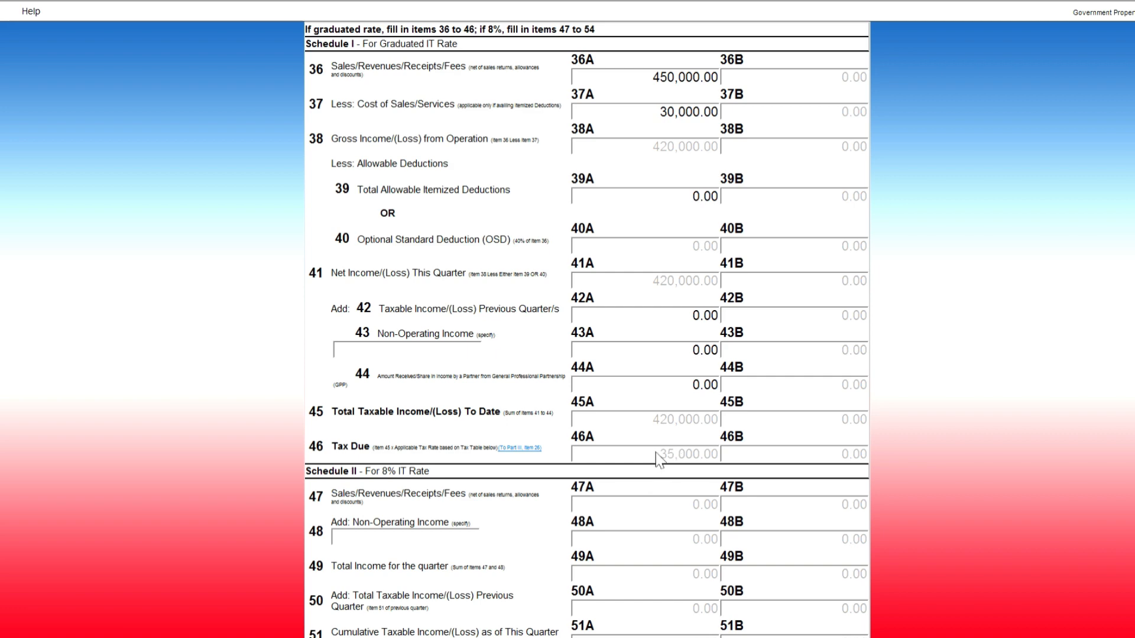
pyautogui.moveTo(655, 454); pyautogui.dragTo(723, 460)
pyautogui.click(644, 470)
pyautogui.scroll(-5, 787, 518)
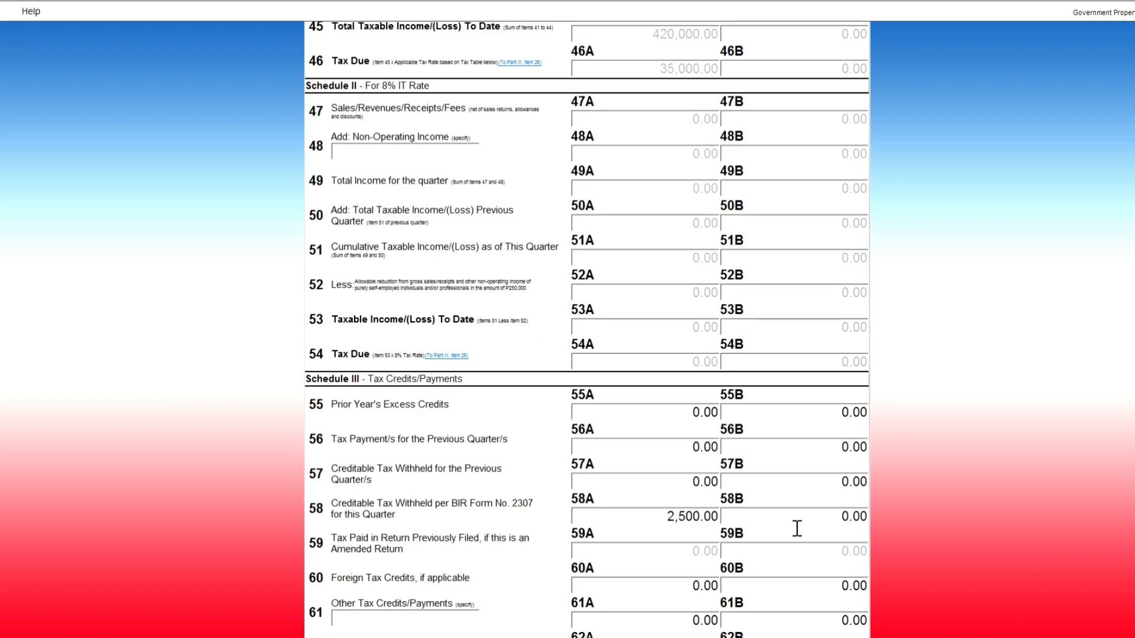
# - Change the taxpayer's Creditable Tax Withheld per BIR Form No. 2307 for this quarter in item 58A to 4,500
pyautogui.click(647, 525)
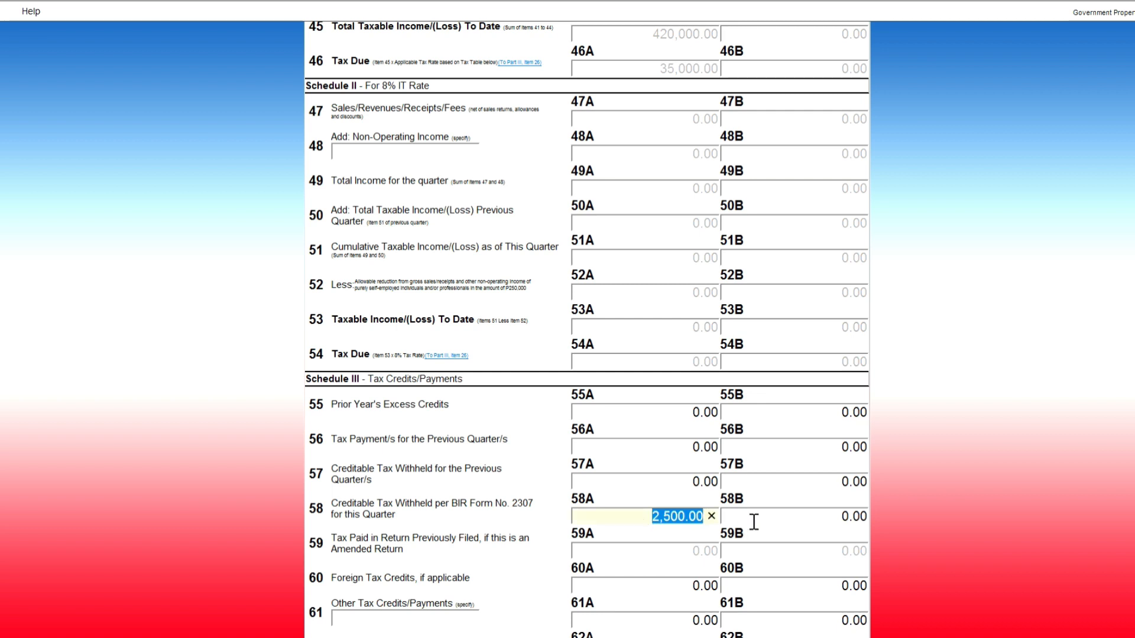
pyautogui.press('BackSpace')
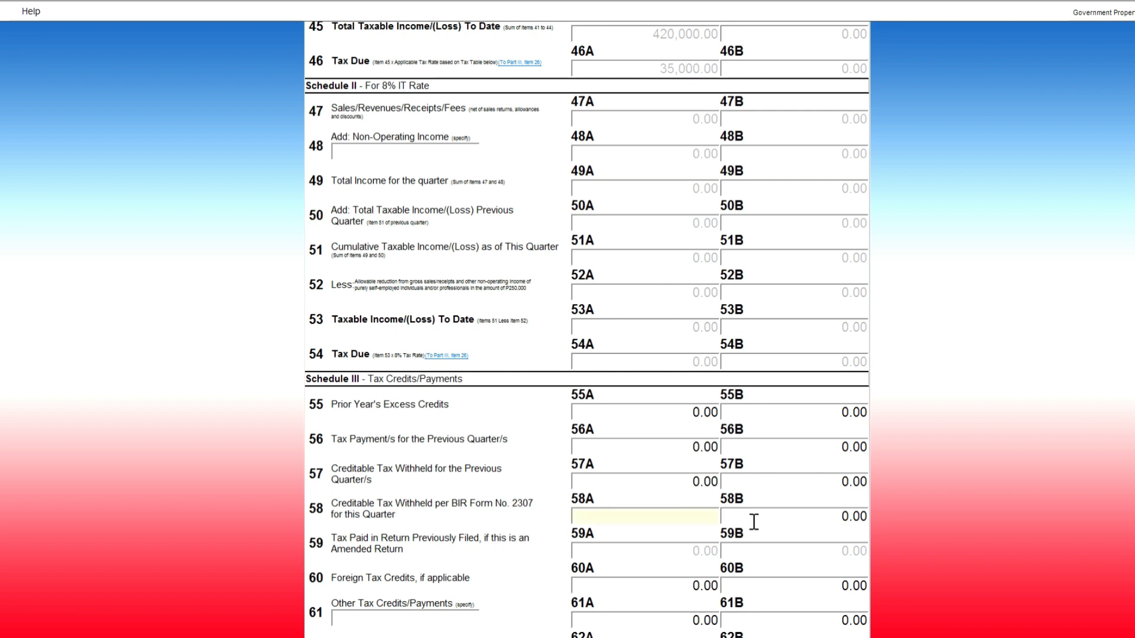
pyautogui.write('4500')
pyautogui.click(462, 461)
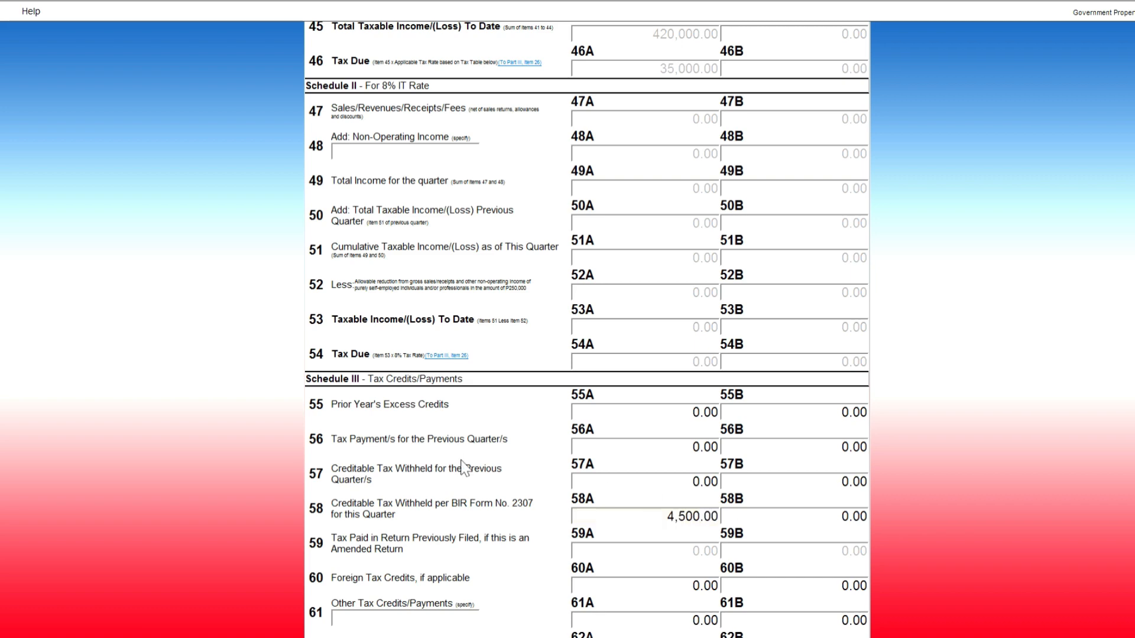
pyautogui.click(671, 522)
pyautogui.click(523, 524)
# - Check the recomputed tax credits and amount payable on page 2, then return to page 1 and review the Part III amounts in items 26A to 31
pyautogui.scroll(-5, 810, 496)
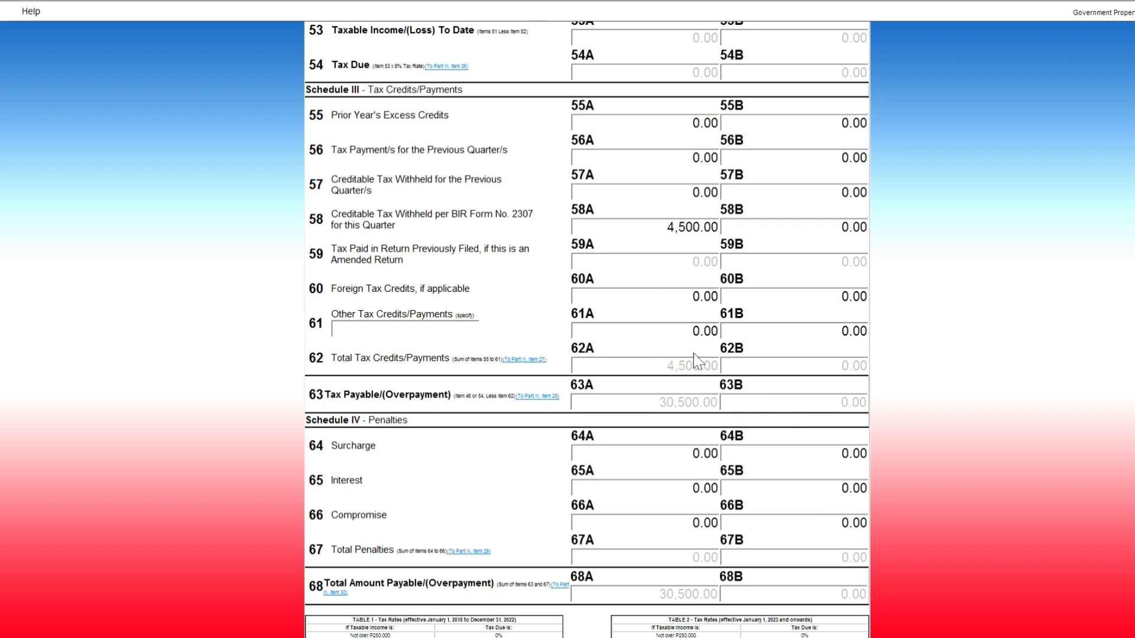
pyautogui.scroll(-3, 699, 609)
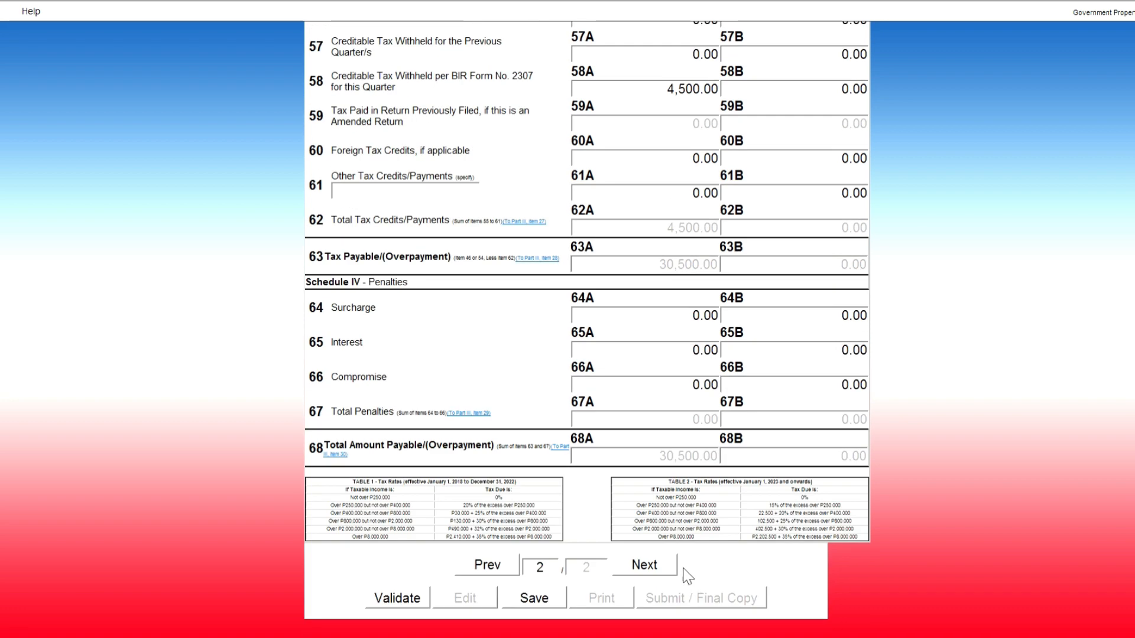
pyautogui.click(502, 567)
pyautogui.scroll(3, 950, 417)
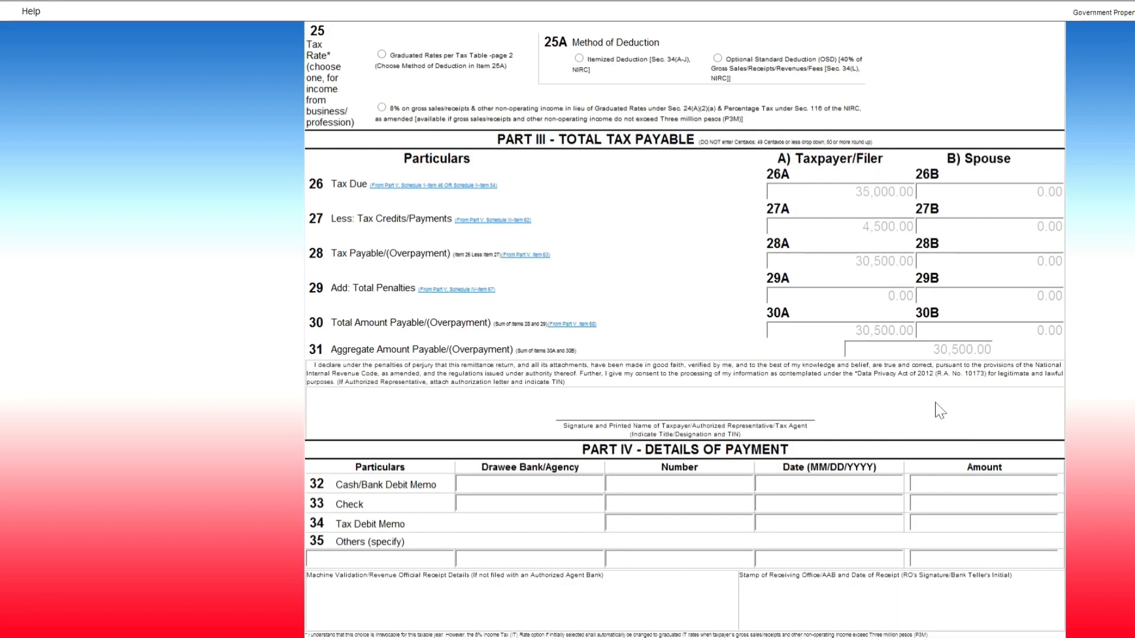
pyautogui.moveTo(849, 285); pyautogui.dragTo(902, 285)
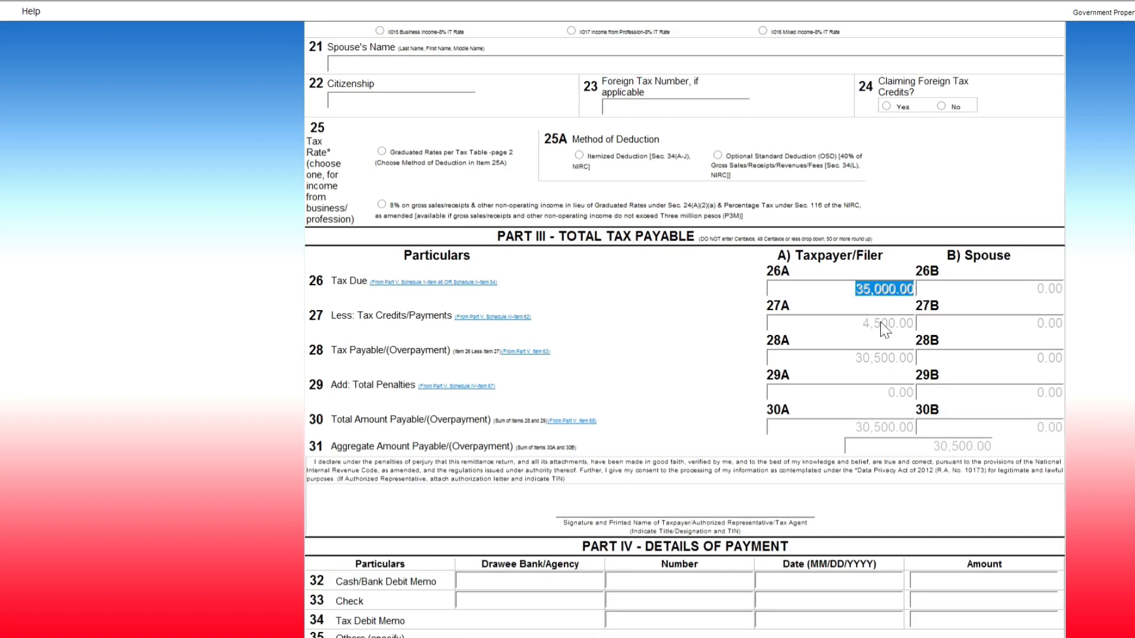
pyautogui.moveTo(860, 325); pyautogui.dragTo(940, 329)
pyautogui.moveTo(851, 358); pyautogui.dragTo(940, 356)
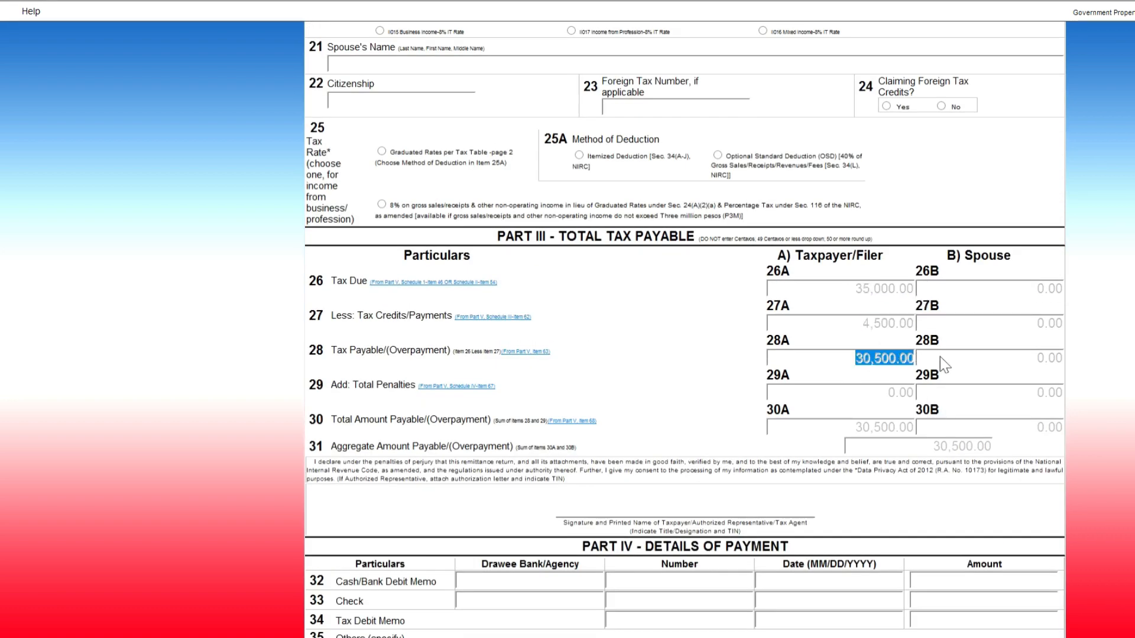
pyautogui.moveTo(931, 448); pyautogui.dragTo(1002, 447)
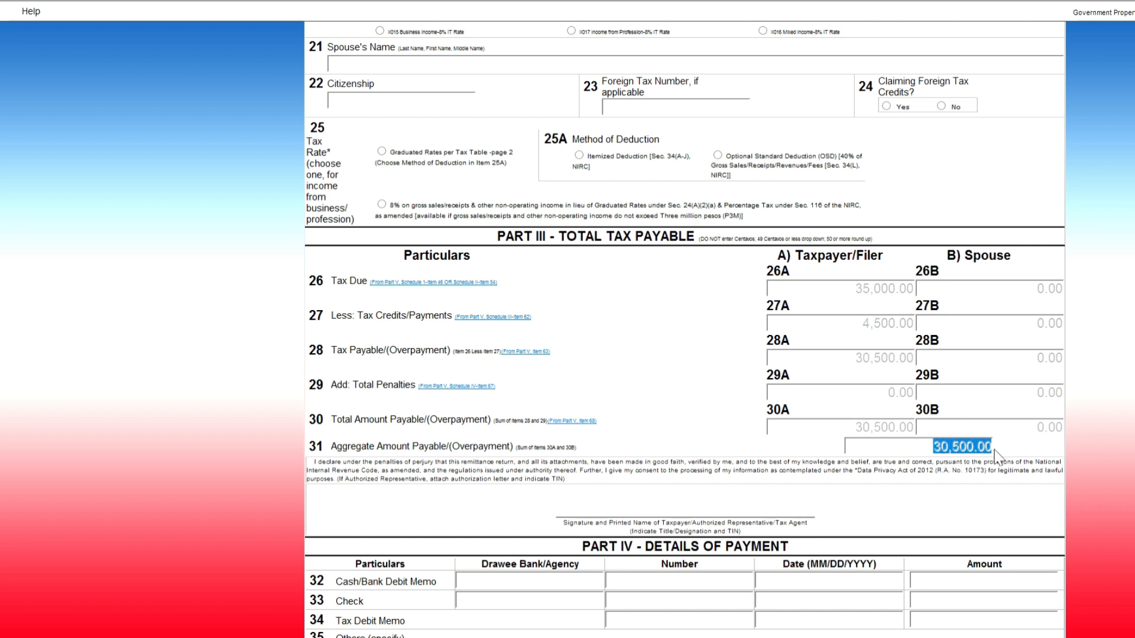
pyautogui.click(992, 449)
pyautogui.moveTo(328, 454); pyautogui.dragTo(1027, 455)
pyautogui.click(1027, 455)
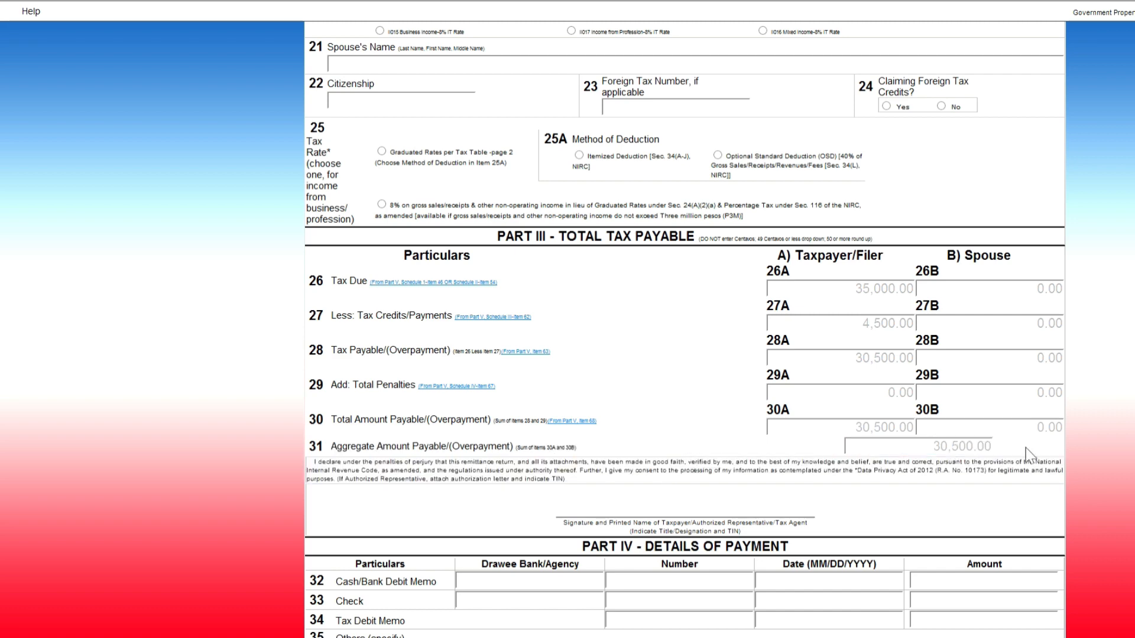
# - Validate the completed return and submit its final copy
pyautogui.scroll(-3, 934, 473)
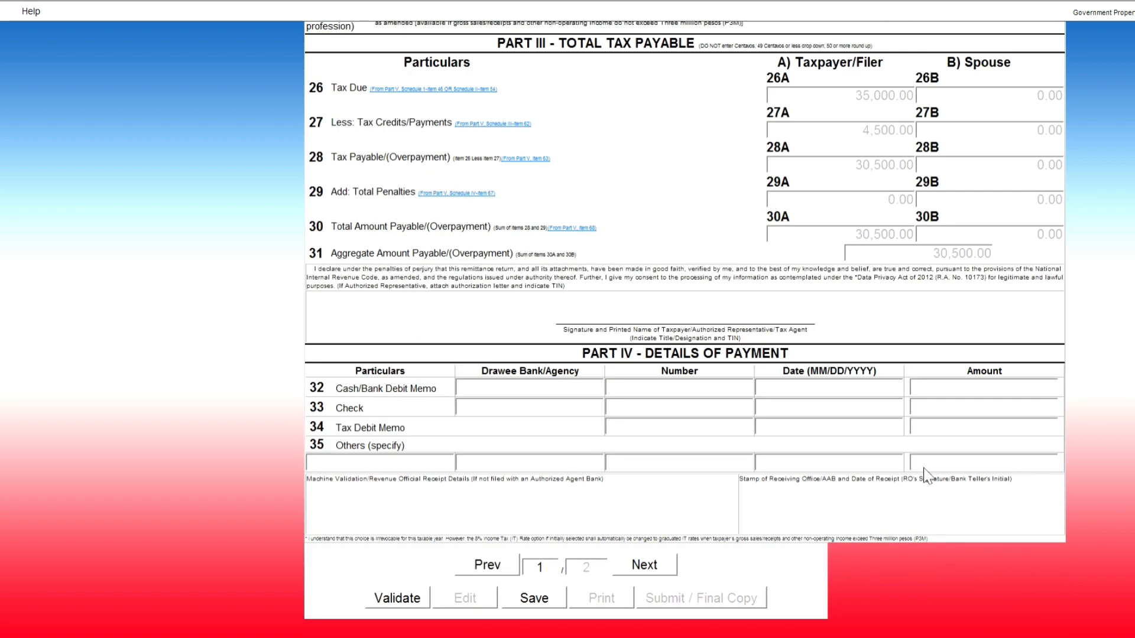
pyautogui.click(411, 602)
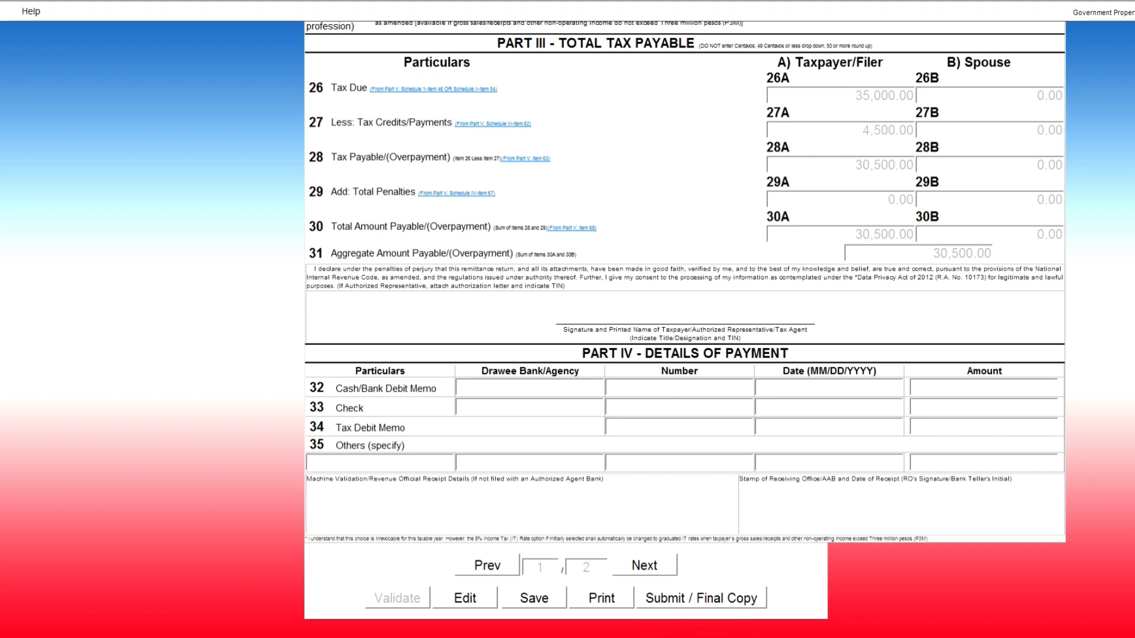
pyautogui.click(718, 599)
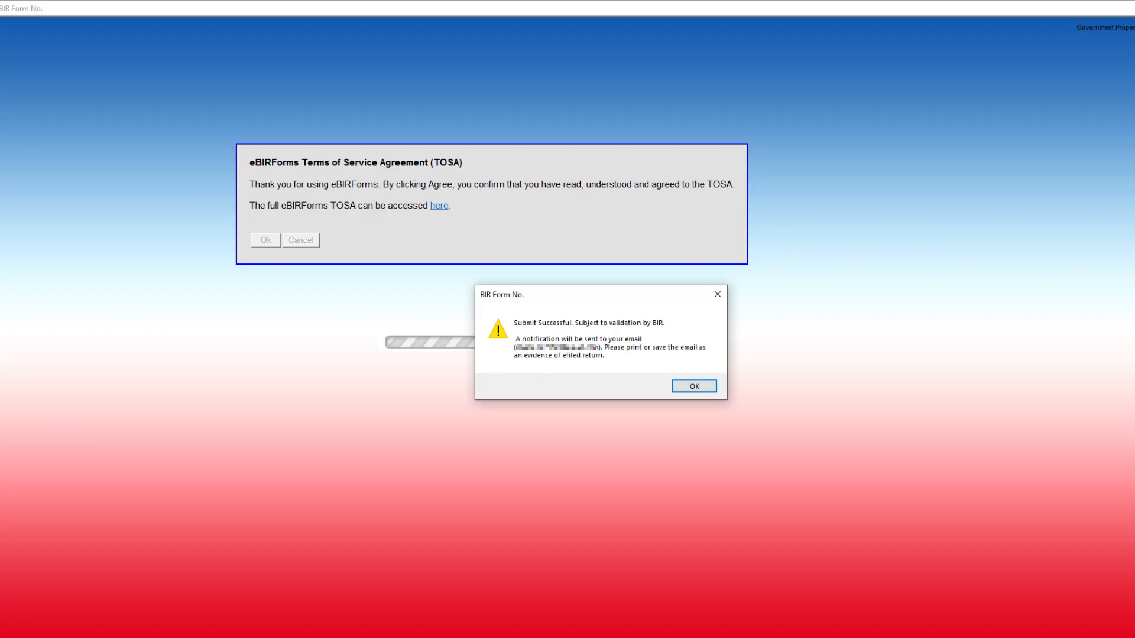